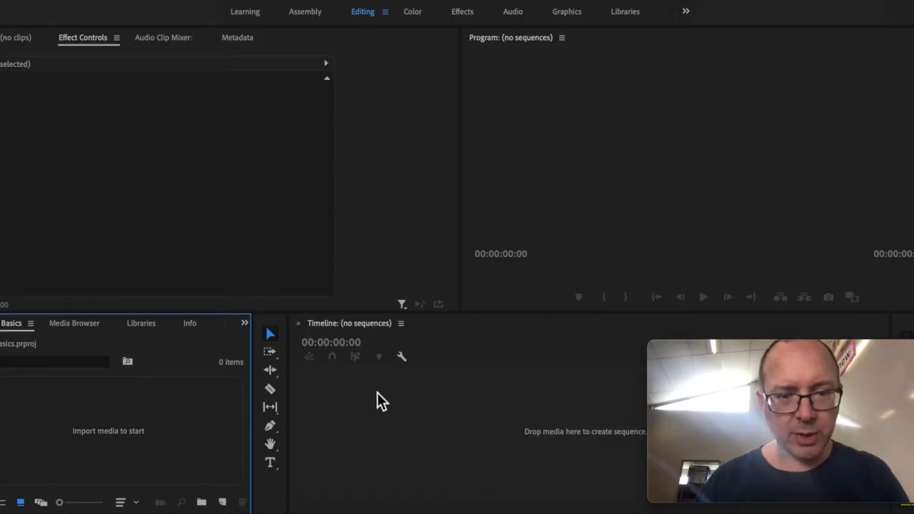
# Survey the Timeline, Project, Effect Controls and Program panels of the Basics project.
pyautogui.click(444, 439)
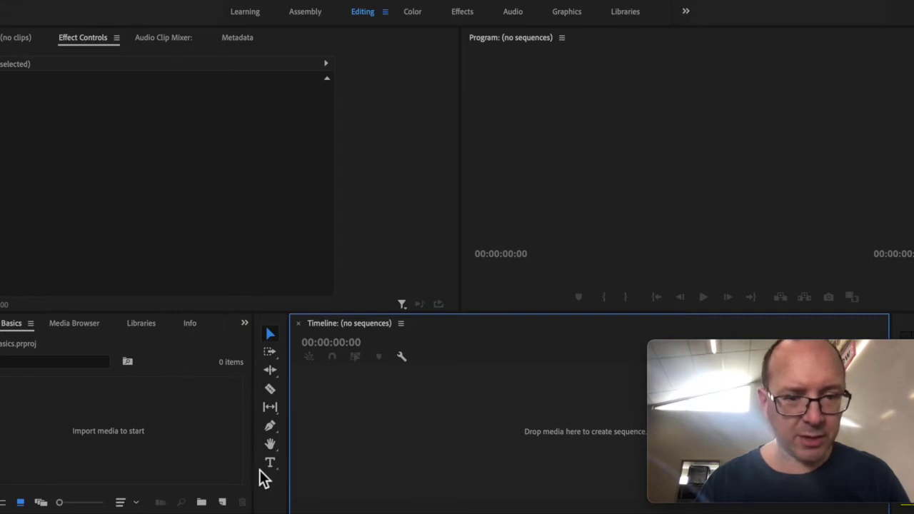
pyautogui.click(277, 496)
pyautogui.click(180, 465)
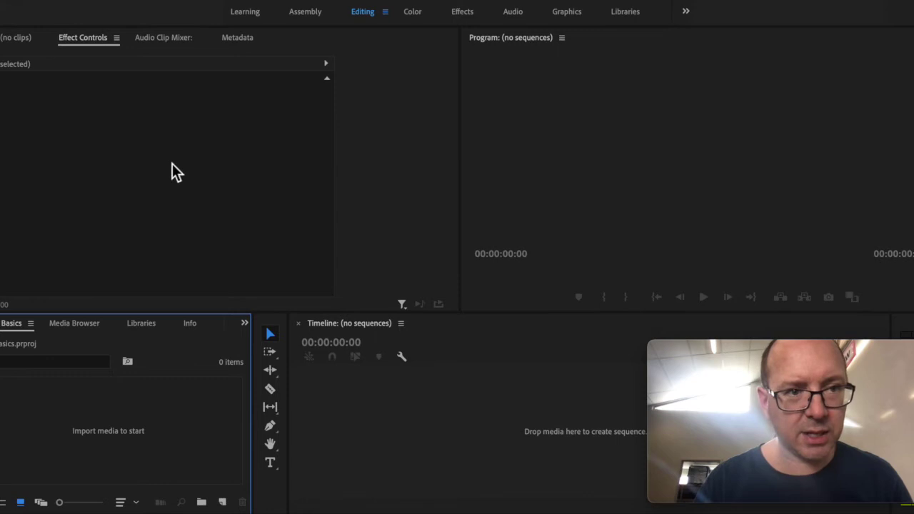
pyautogui.click(178, 180)
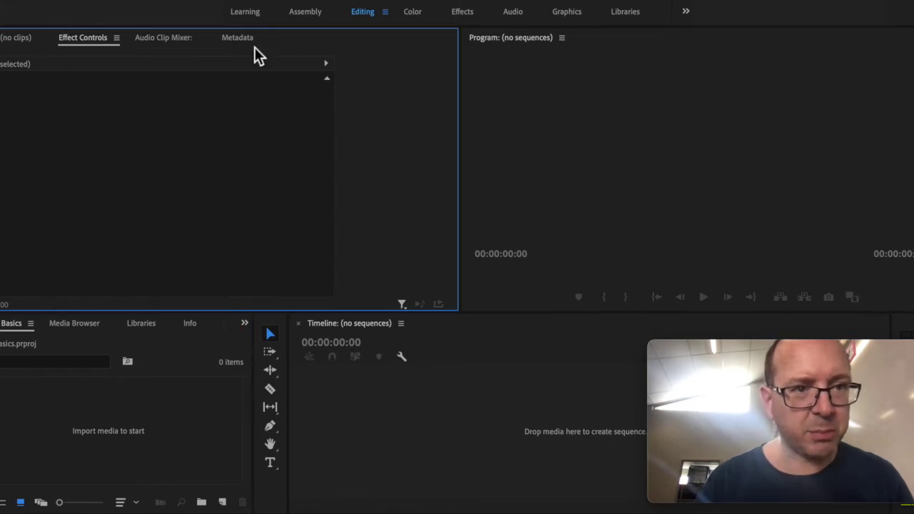
pyautogui.click(658, 159)
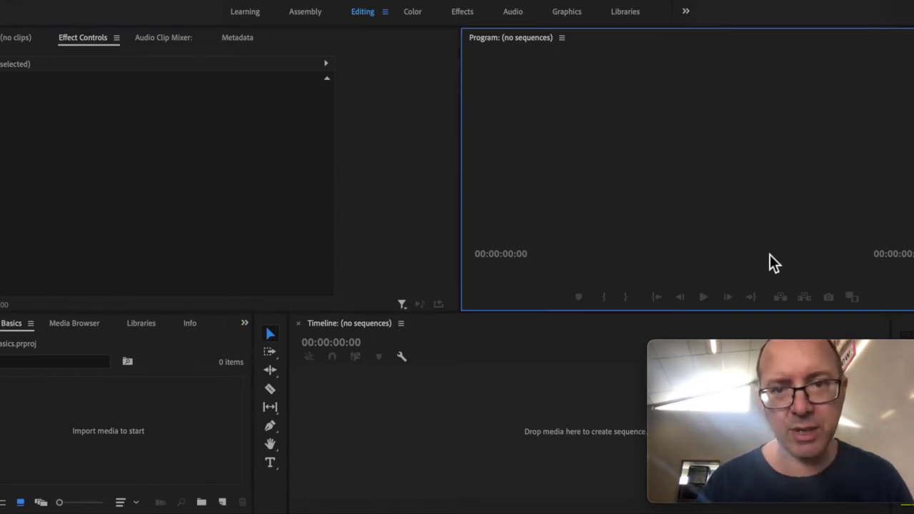
pyautogui.click(380, 421)
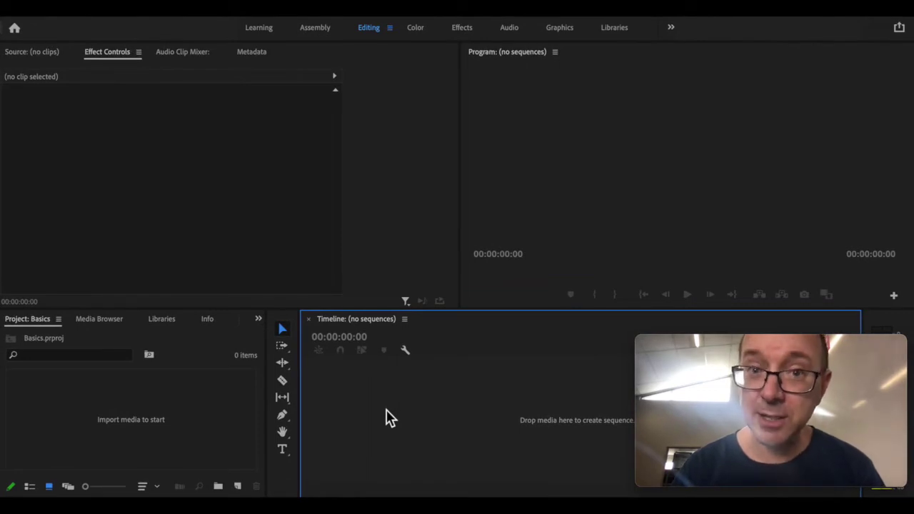
# Import Pro Intro.mov from Finder into the Project panel, then close Finder.
pyautogui.click(35, 495)
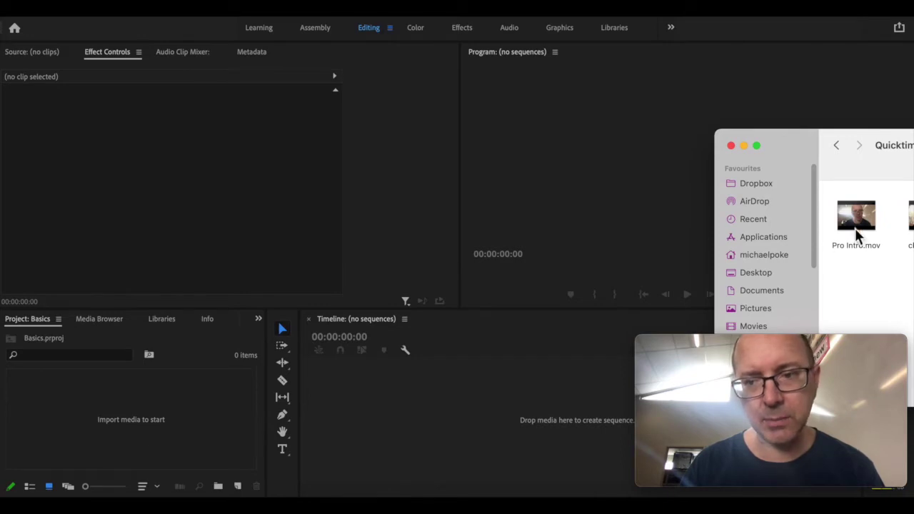
pyautogui.moveTo(856, 236); pyautogui.dragTo(126, 416)
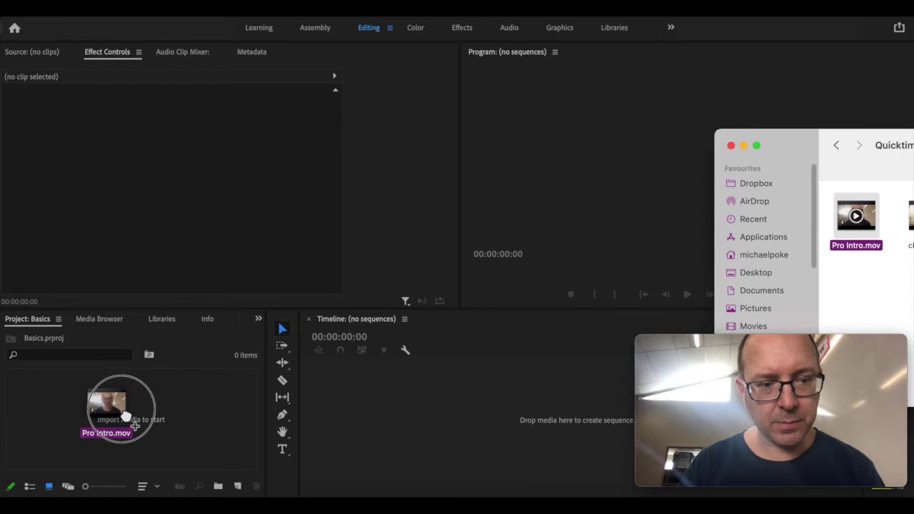
pyautogui.moveTo(125, 416); pyautogui.dragTo(125, 416)
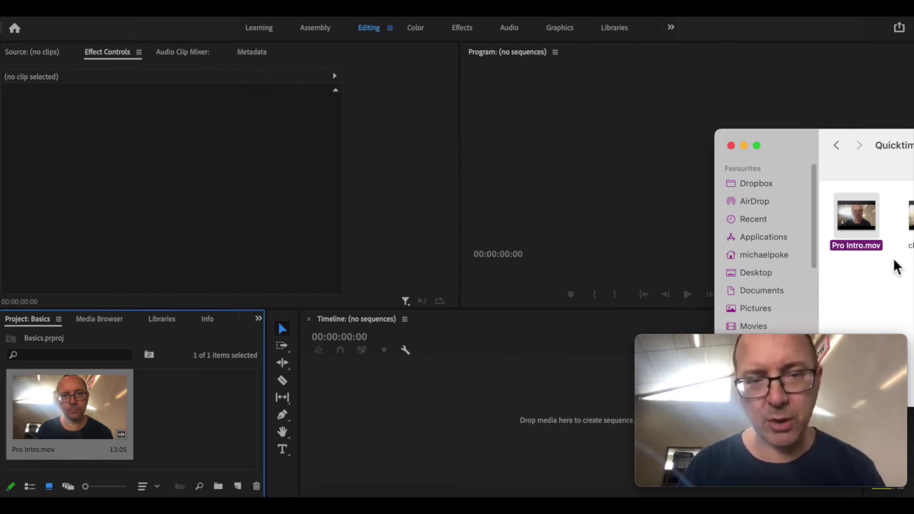
pyautogui.click(743, 146)
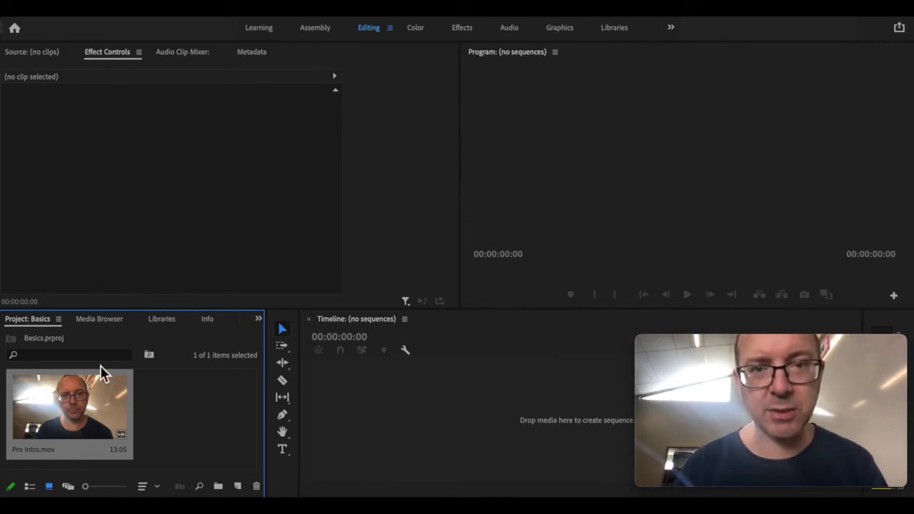
# Preview Pro Intro.mov and drag it onto the empty Timeline to create a Pro Intro sequence.
pyautogui.click(121, 431)
pyautogui.click(65, 415)
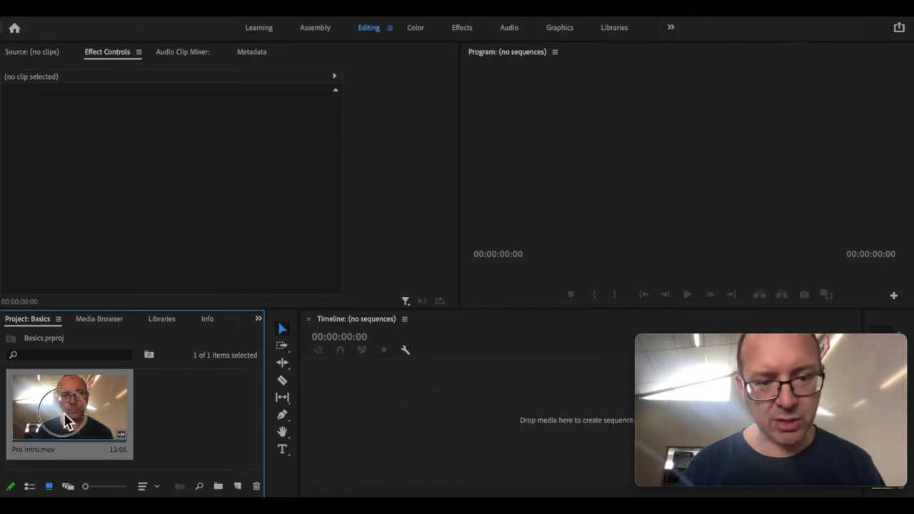
pyautogui.moveTo(64, 419); pyautogui.dragTo(369, 418)
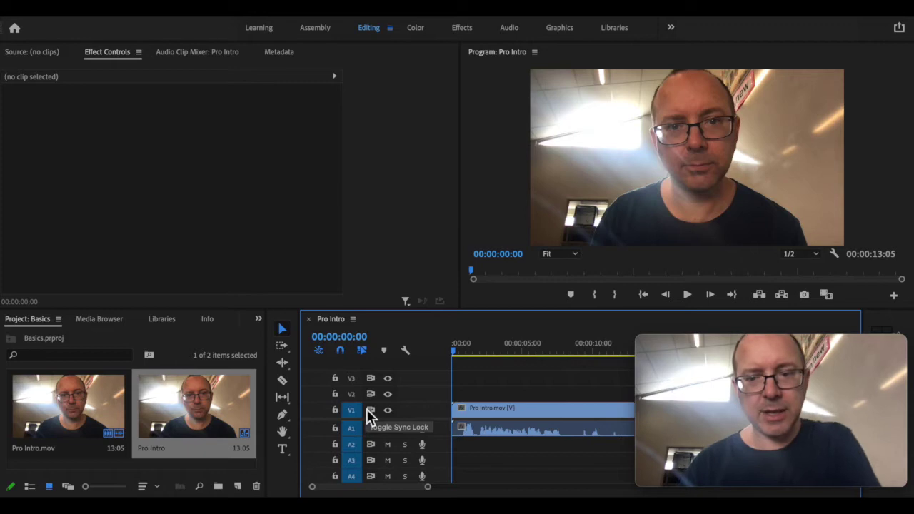
# Open the Pro Intro sequence and scrub its 13:05 clip, parking the playhead at the start.
pyautogui.moveTo(710, 340)
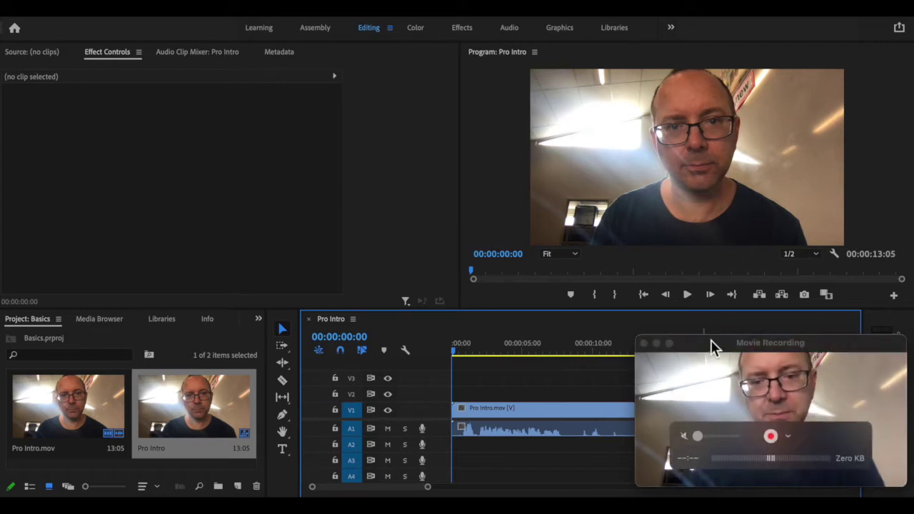
pyautogui.moveTo(710, 339); pyautogui.dragTo(121, 104)
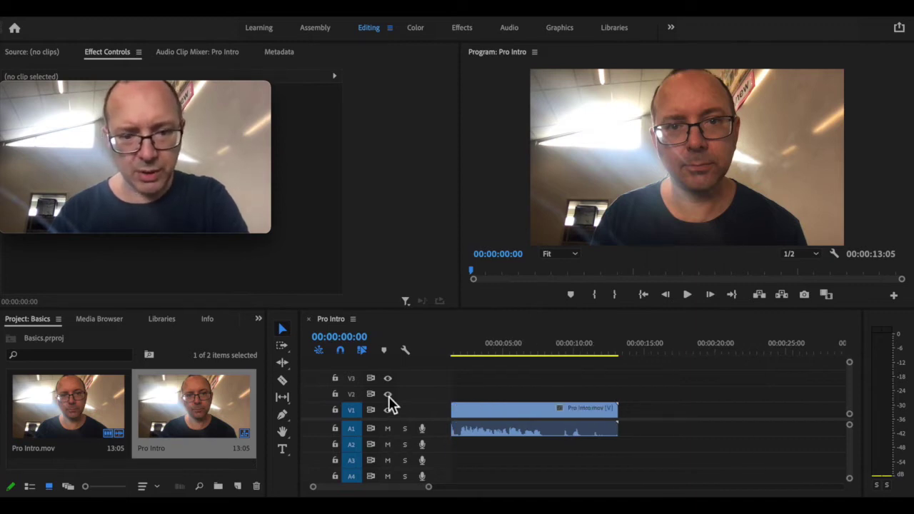
pyautogui.click(504, 357)
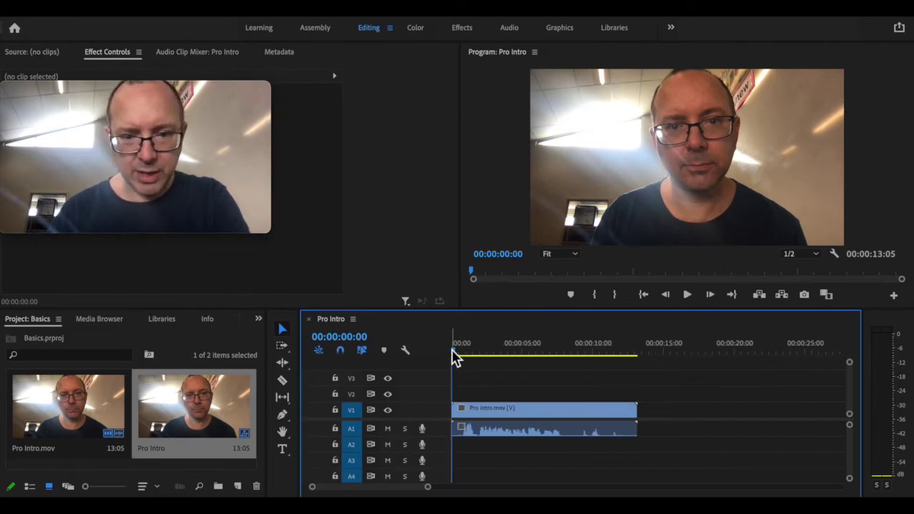
pyautogui.moveTo(455, 351)
pyautogui.mouseDown()
pyautogui.moveTo(631, 371)
pyautogui.moveTo(453, 353)
pyautogui.mouseUp()
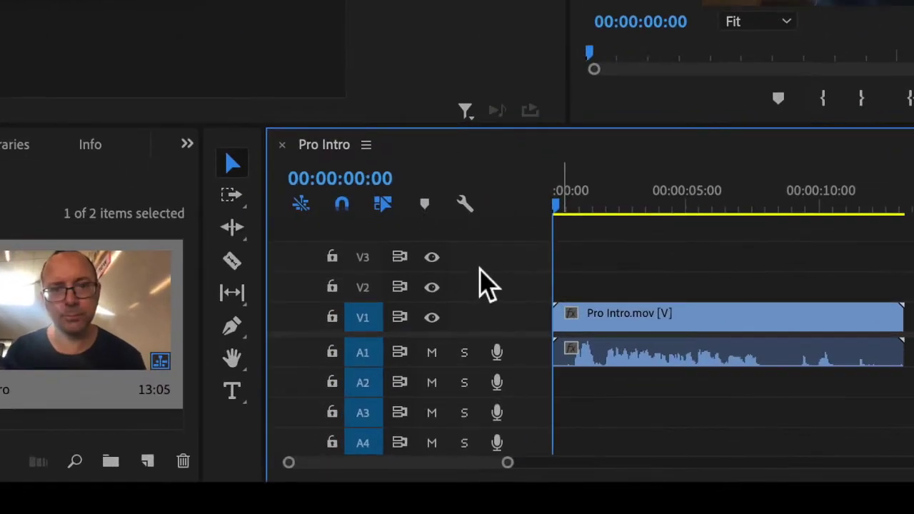
# Add a V4 video track and an A5 audio track from the track header menus.
pyautogui.rightClick(413, 392)
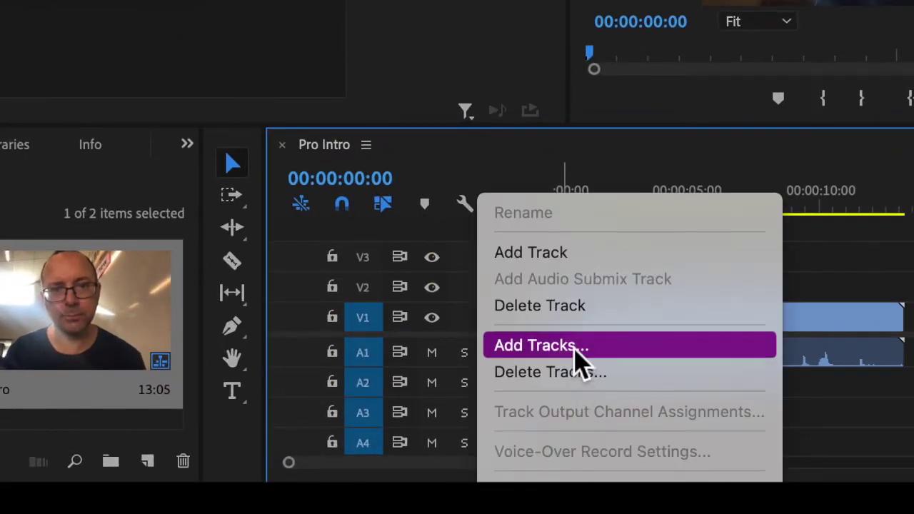
pyautogui.click(474, 277)
pyautogui.rightClick(480, 286)
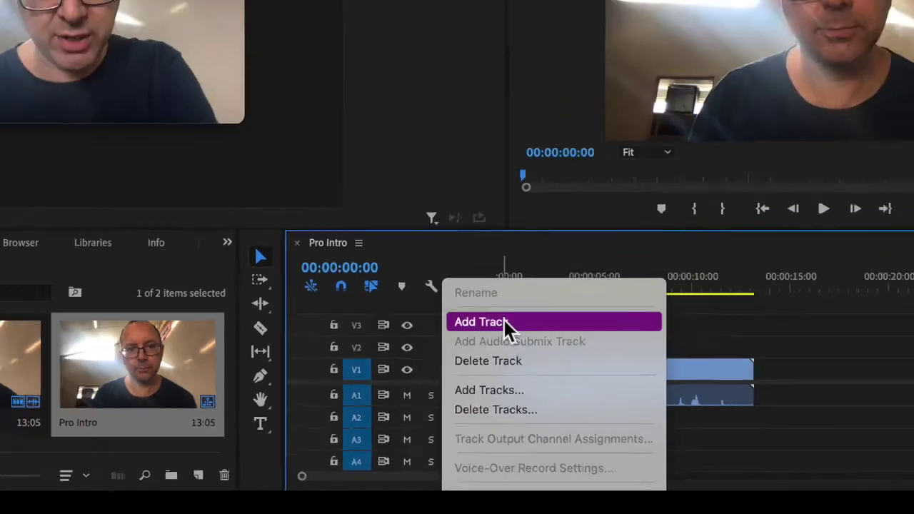
pyautogui.click(557, 253)
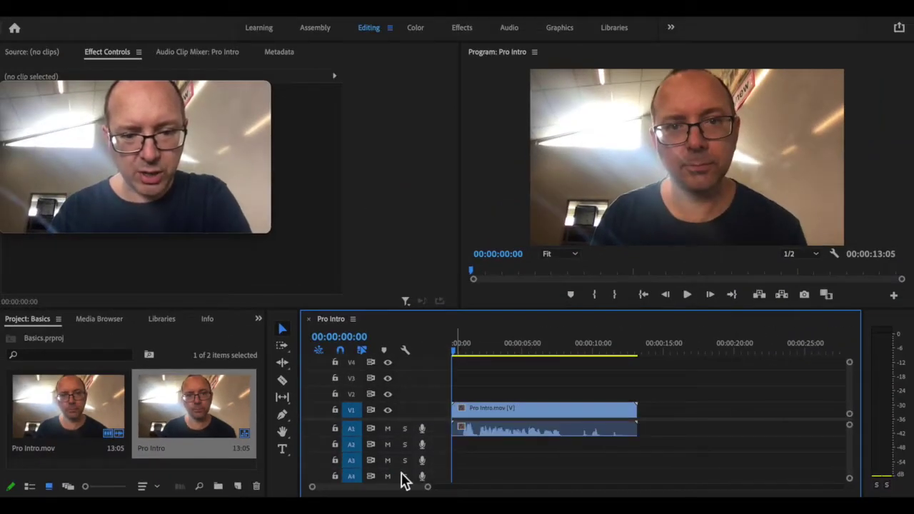
pyautogui.rightClick(433, 449)
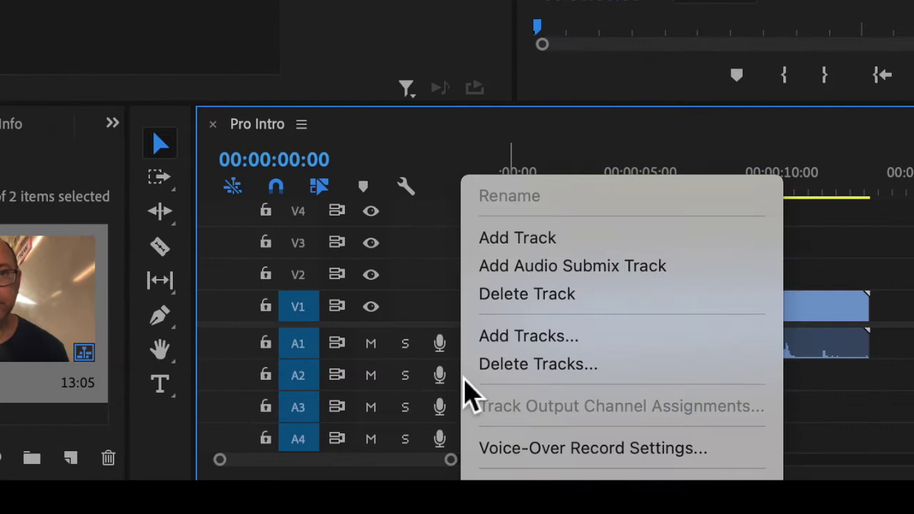
pyautogui.click(545, 240)
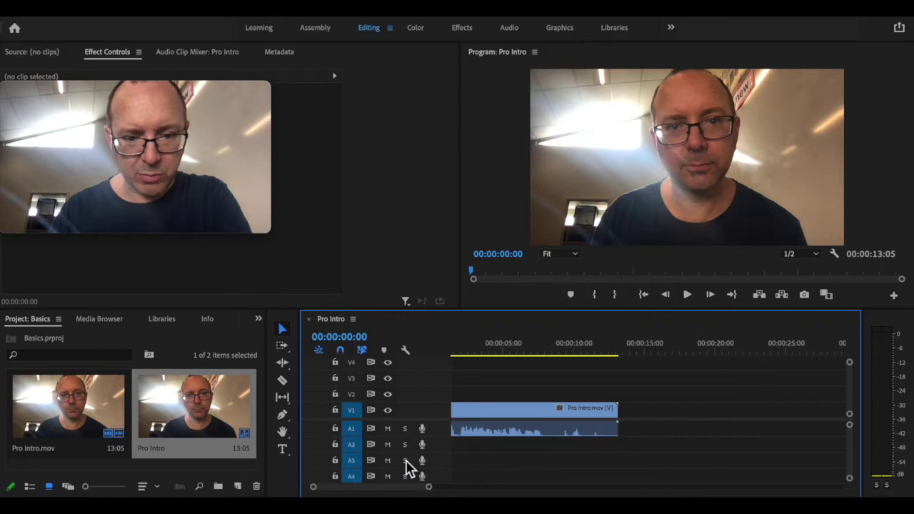
# Use Add Tracks to insert 5 audio tracks after Audio 5.
pyautogui.rightClick(413, 403)
pyautogui.click(477, 429)
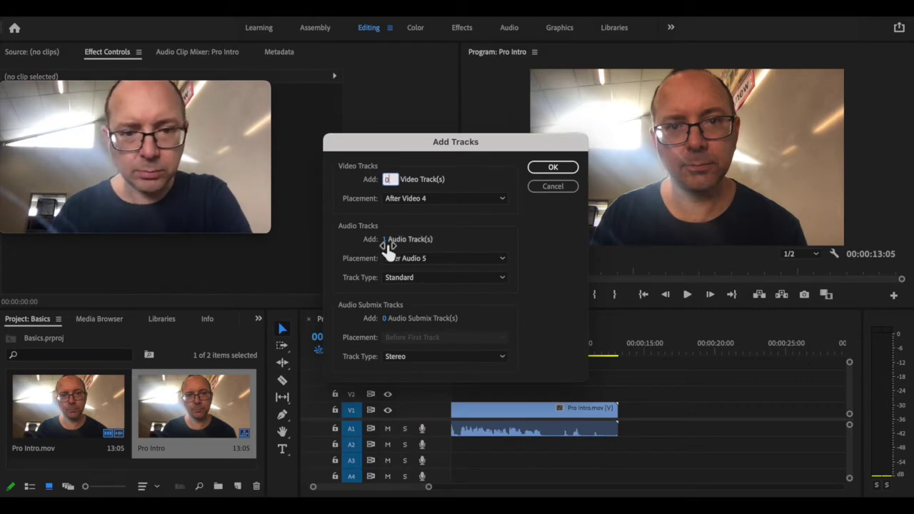
pyautogui.moveTo(385, 239); pyautogui.dragTo(322, 253)
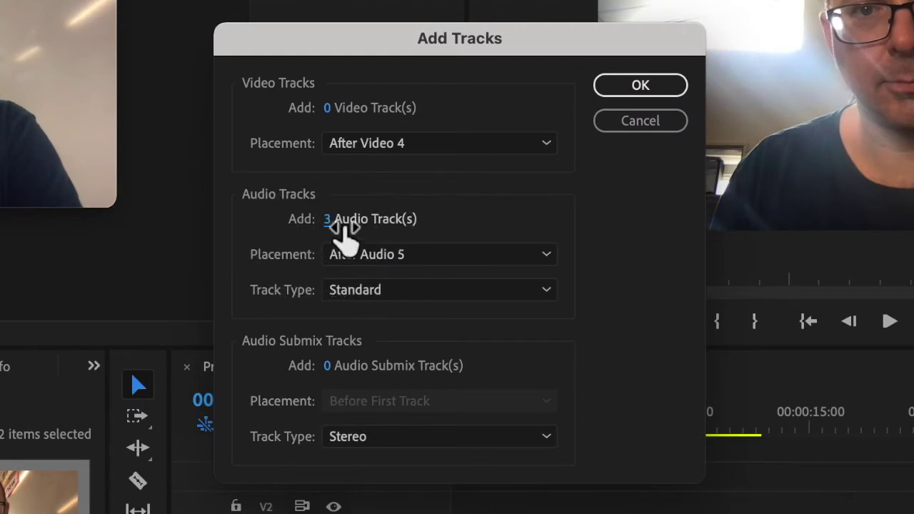
pyautogui.click(332, 221)
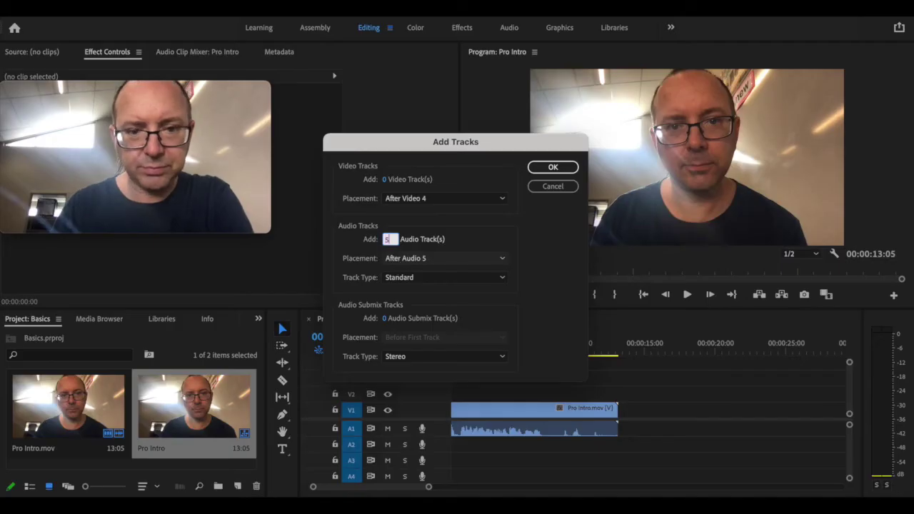
pyautogui.write('5')
pyautogui.click(556, 168)
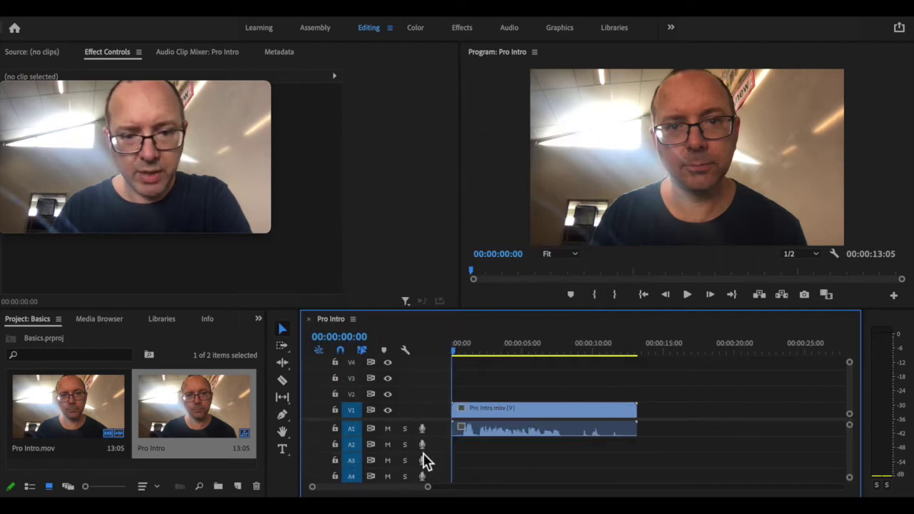
pyautogui.click(575, 410)
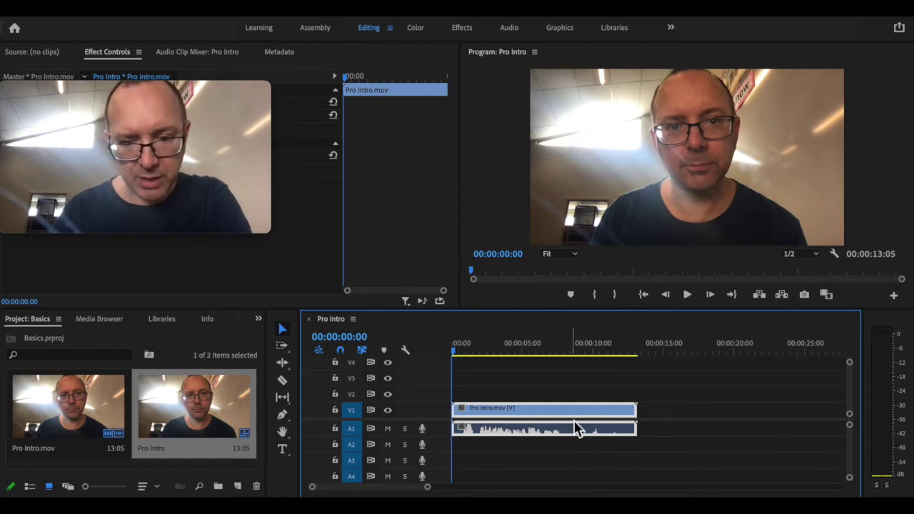
# Scroll the tracks and zoom the timeline so the 13:05 Pro Intro clip fills V1/A1.
pyautogui.keyDown('alt'); pyautogui.scroll(4, 573, 420); pyautogui.keyUp('alt')
pyautogui.keyDown('alt'); pyautogui.scroll(-2, 573, 420); pyautogui.keyUp('alt')
pyautogui.keyDown('alt'); pyautogui.scroll(-1, 573, 420); pyautogui.keyUp('alt')
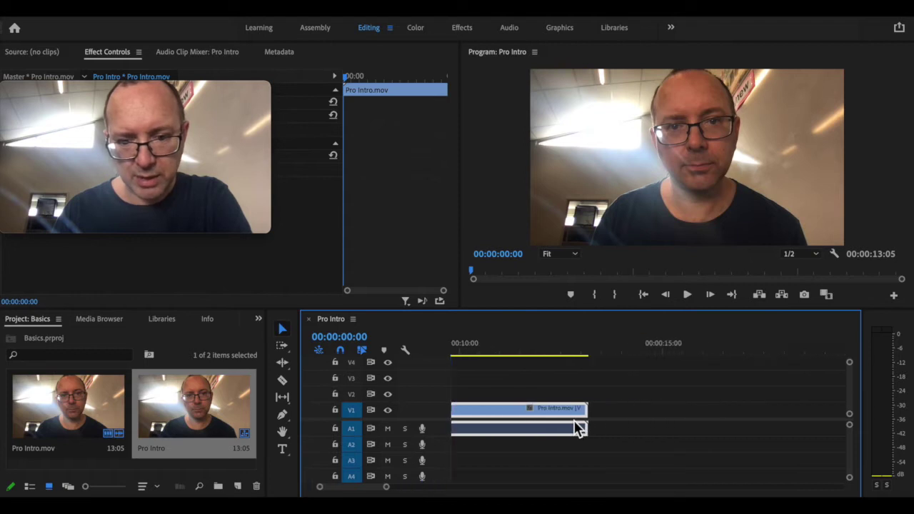
pyautogui.keyDown('alt'); pyautogui.scroll(6, 574, 420); pyautogui.keyUp('alt')
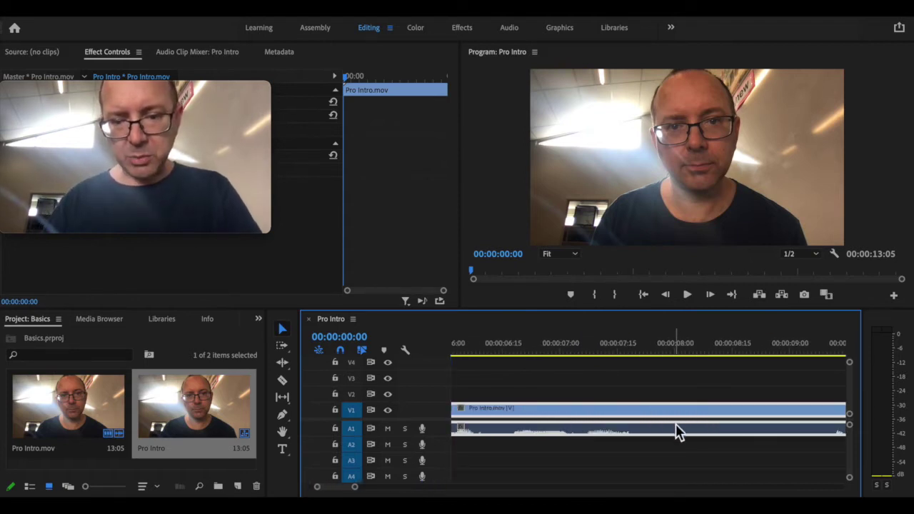
pyautogui.keyDown('alt'); pyautogui.scroll(-3, 677, 433); pyautogui.keyUp('alt')
pyautogui.scroll(-4, 675, 432)
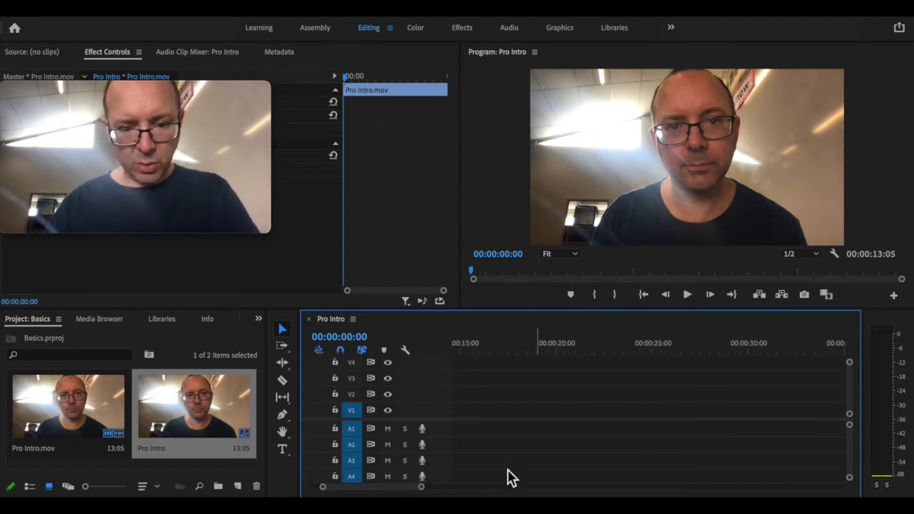
pyautogui.moveTo(370, 491); pyautogui.dragTo(289, 493)
pyautogui.moveTo(413, 491); pyautogui.dragTo(462, 491)
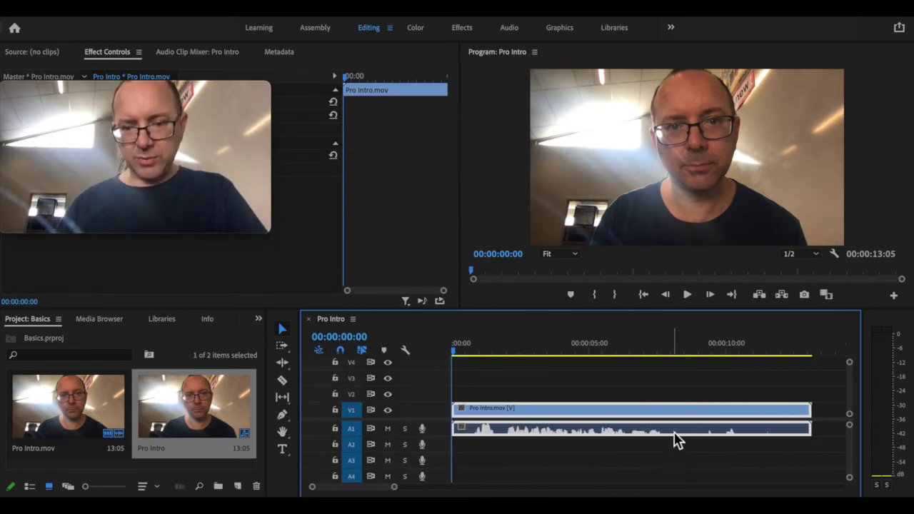
# Play from about five seconds and park the playhead at 00:00:07:24.
pyautogui.moveTo(682, 354); pyautogui.dragTo(594, 350)
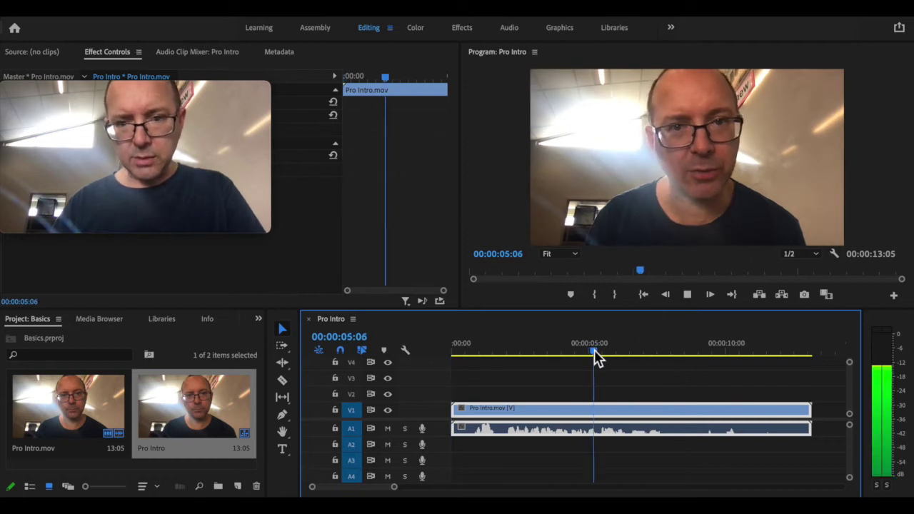
pyautogui.press('space')
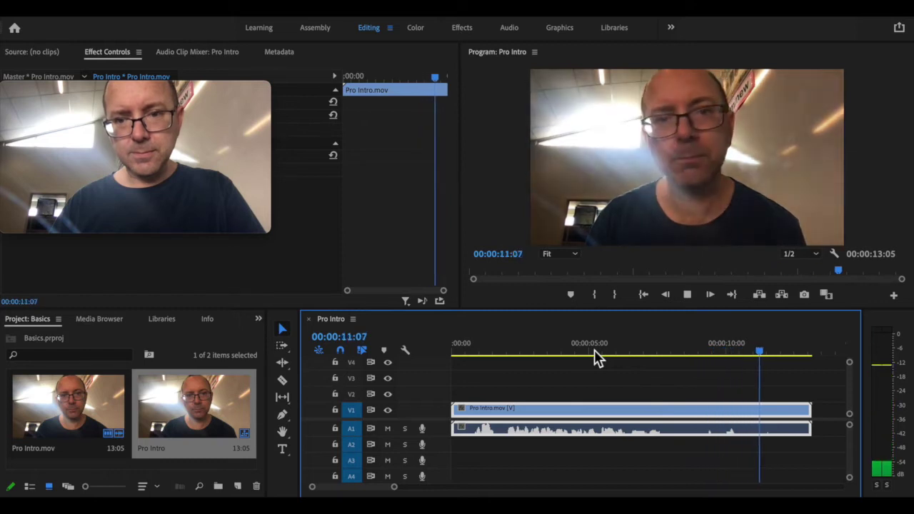
pyautogui.press('space')
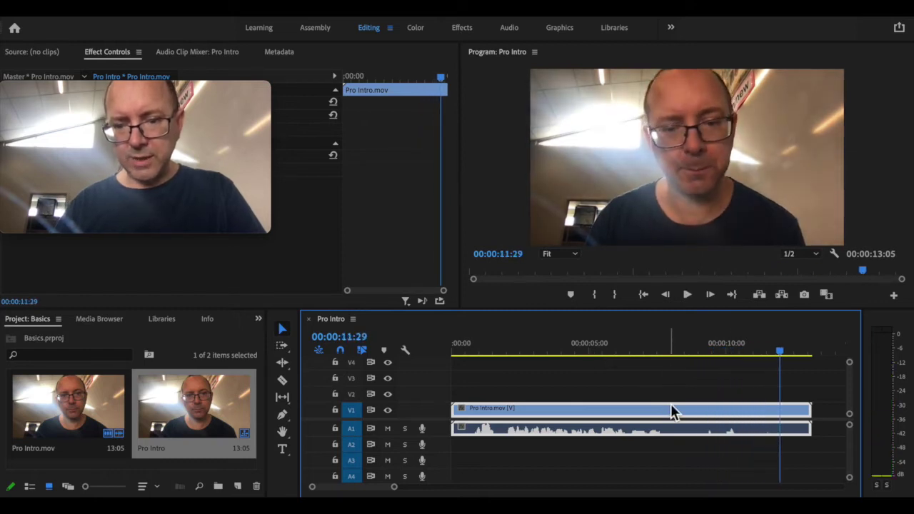
pyautogui.click(665, 351)
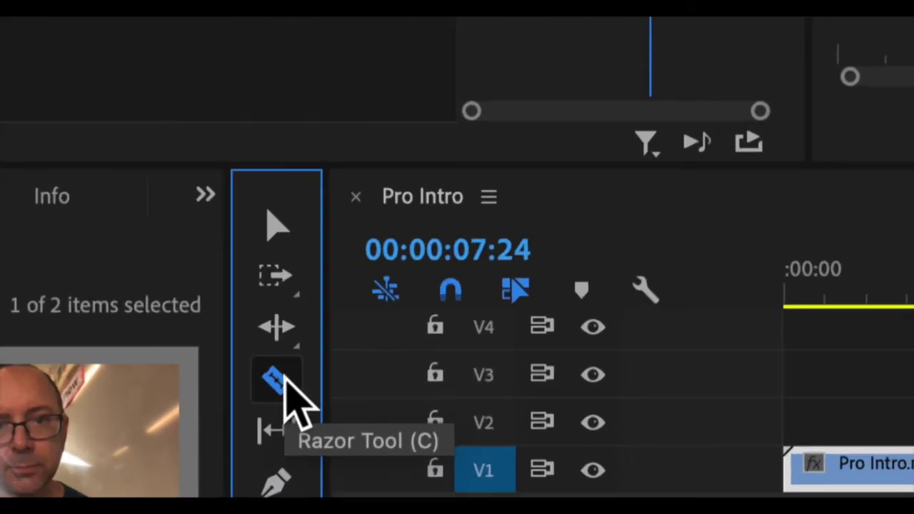
# Razor-cut the clip at 00:00:07:24 and delete the footage after it.
pyautogui.click(285, 382)
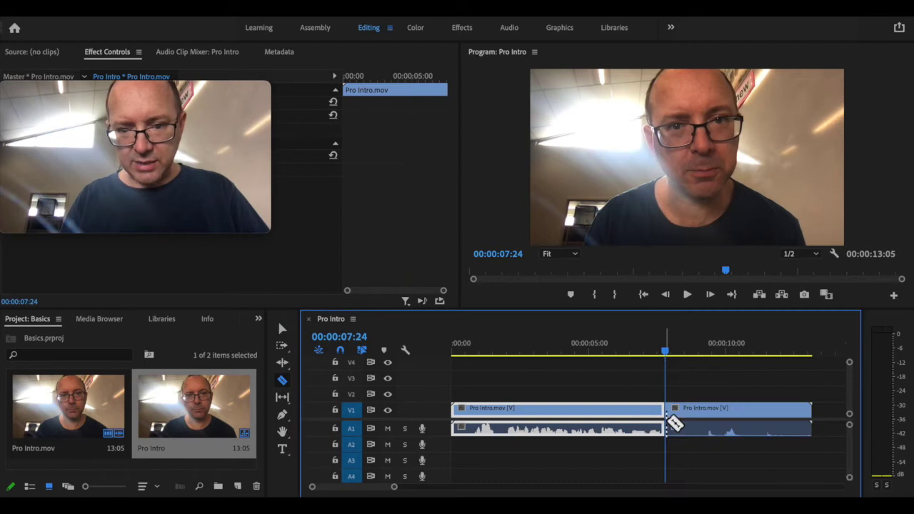
pyautogui.press('v')
pyautogui.click(734, 415)
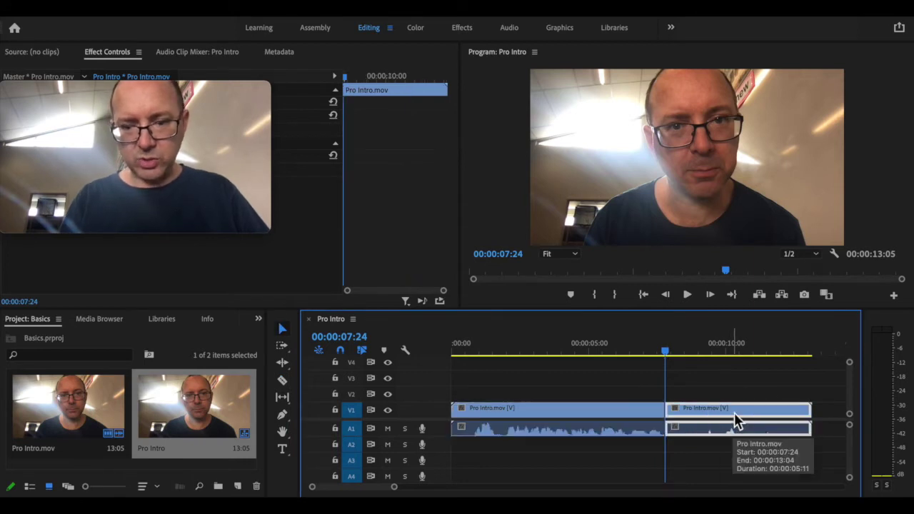
pyautogui.press('Delete')
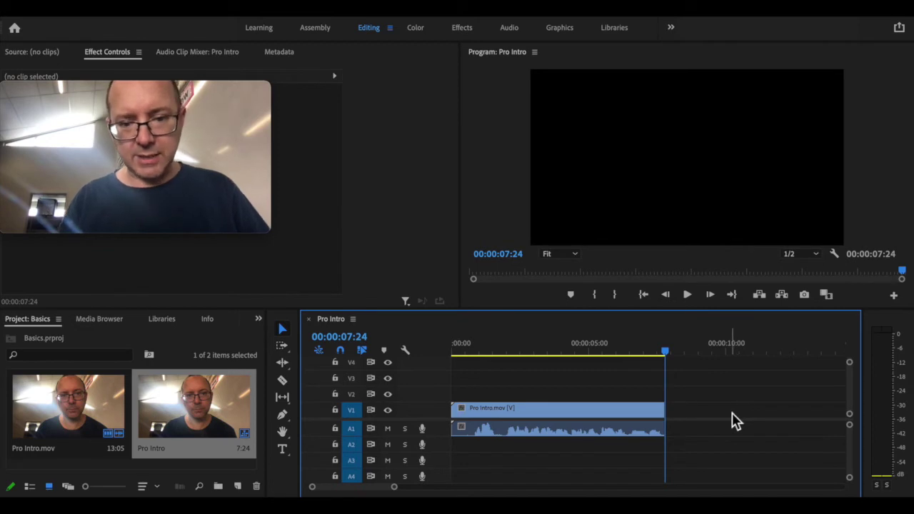
pyautogui.click(512, 348)
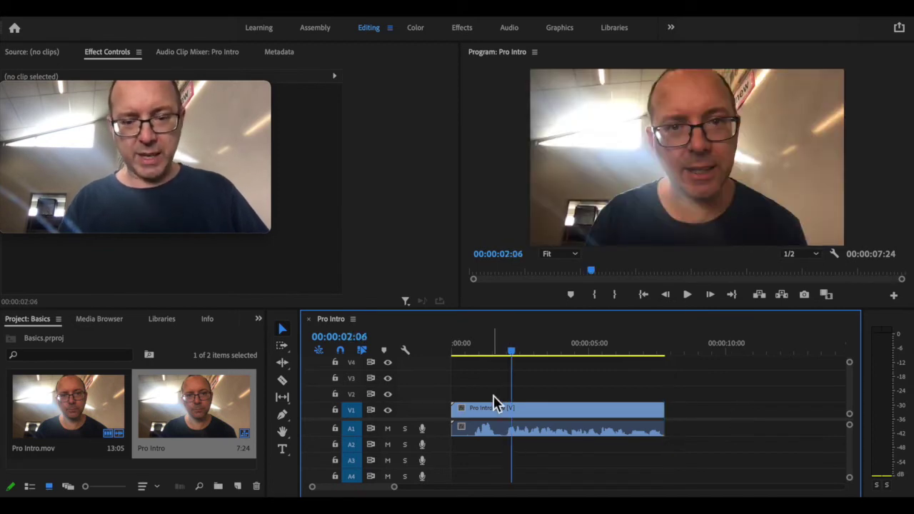
pyautogui.moveTo(514, 357); pyautogui.dragTo(492, 355)
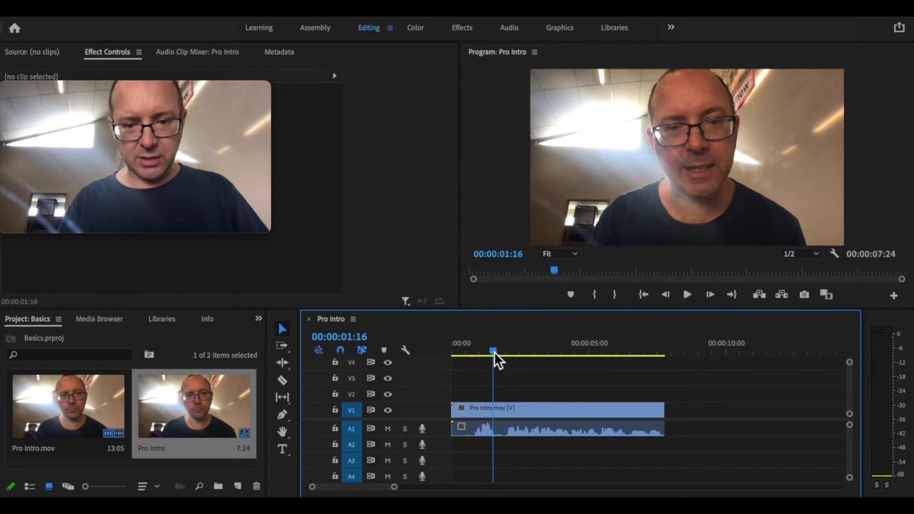
# Razor-cut at 1:18 and about 2:00, delete the middle piece, then undo to restore it.
pyautogui.scroll(4, 506, 428)
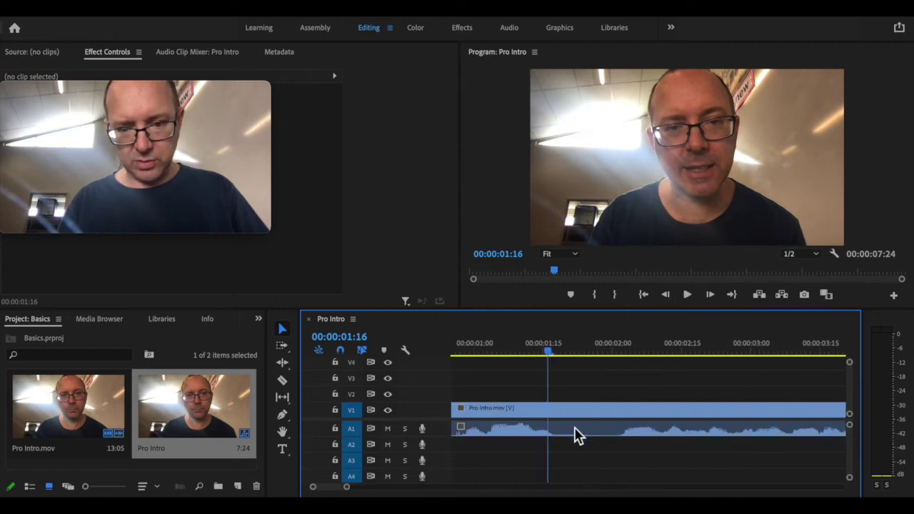
pyautogui.moveTo(553, 363)
pyautogui.mouseDown()
pyautogui.moveTo(618, 370)
pyautogui.moveTo(563, 367)
pyautogui.mouseUp()
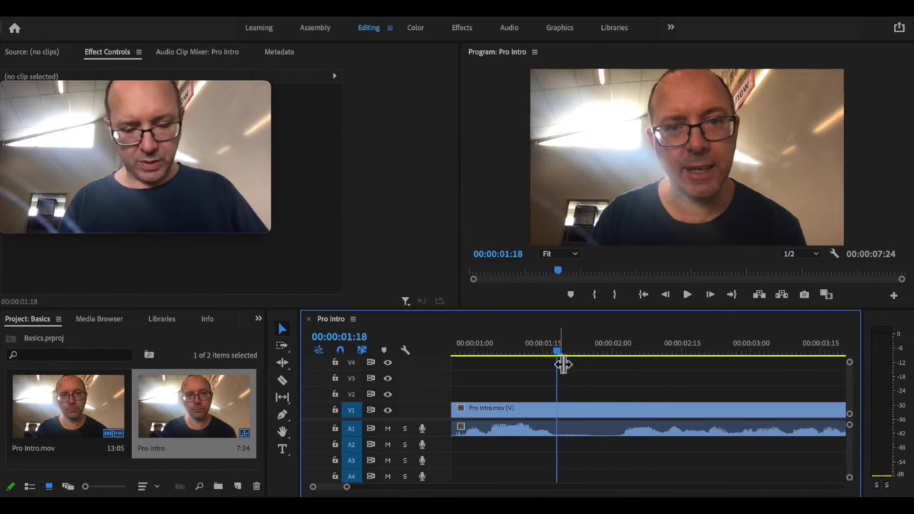
pyautogui.press('c')
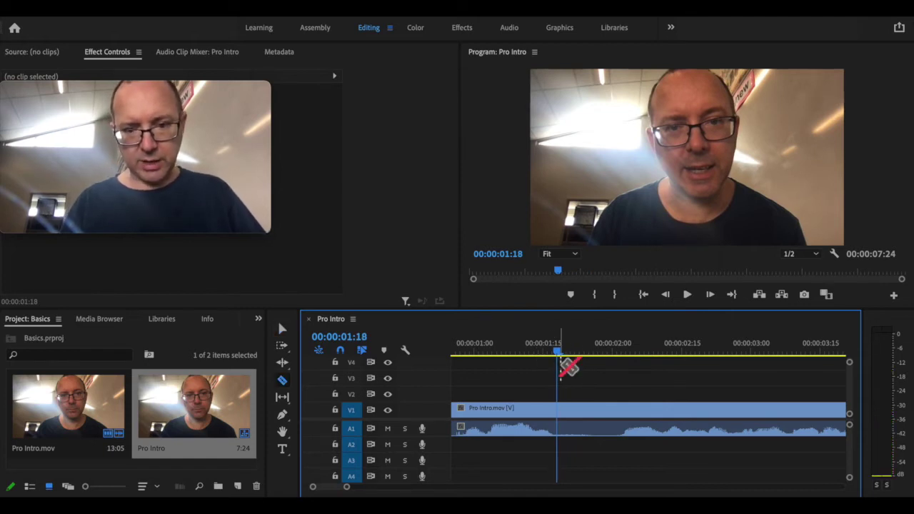
pyautogui.click(558, 421)
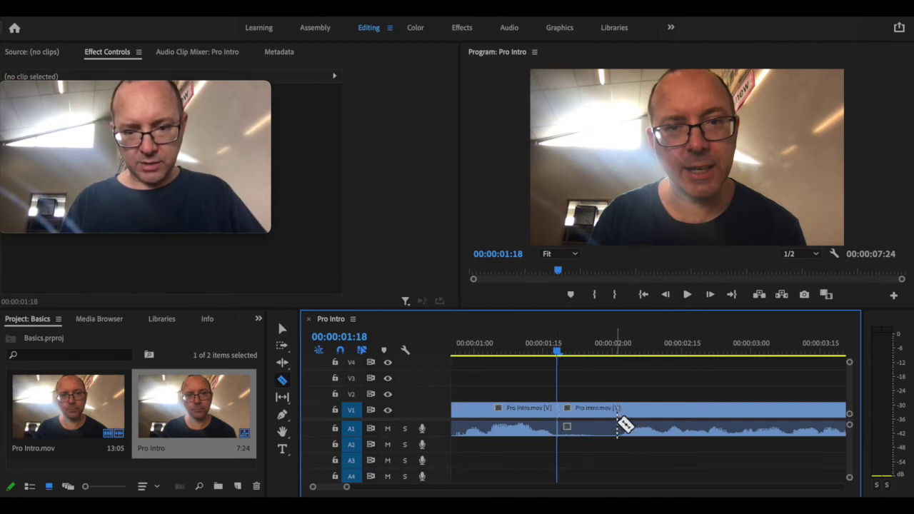
pyautogui.click(622, 422)
pyautogui.press('v')
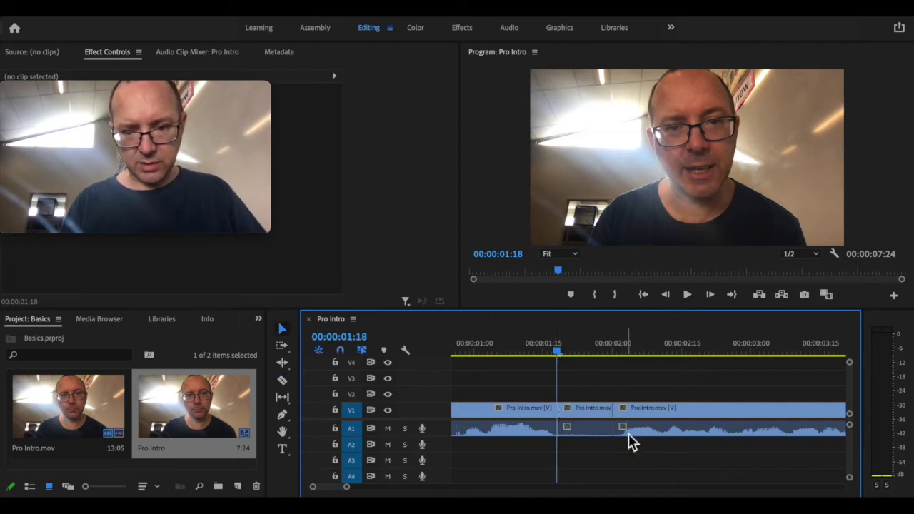
pyautogui.click(597, 414)
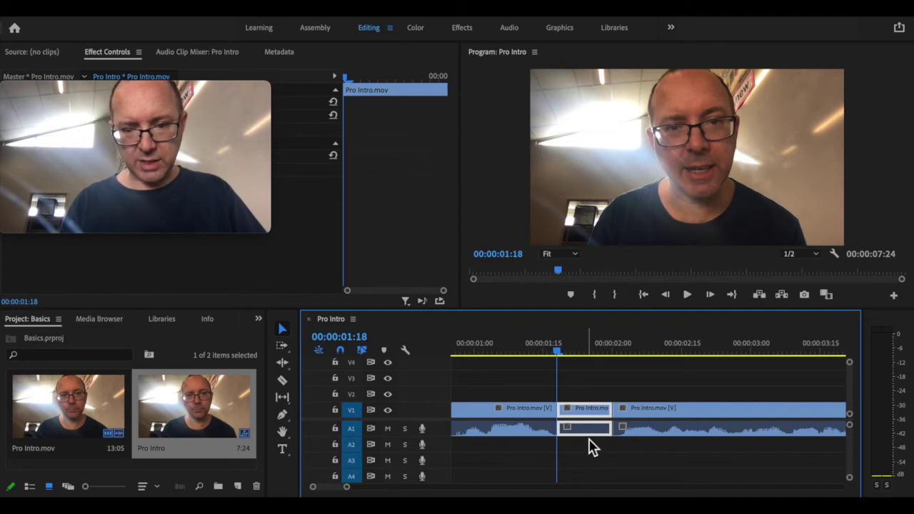
pyautogui.press('Delete')
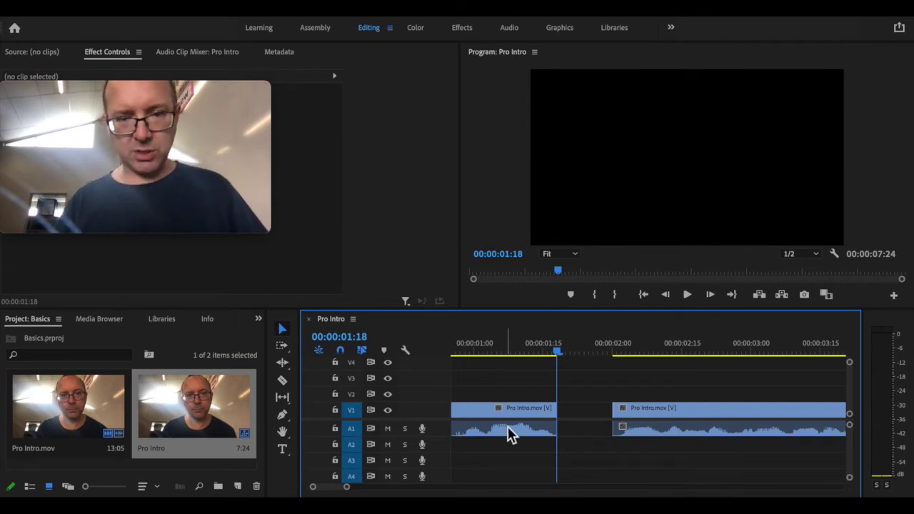
pyautogui.hotkey('ctrl', 'z')
# Ripple Delete the middle piece from its context menu, then undo it.
pyautogui.click(585, 411)
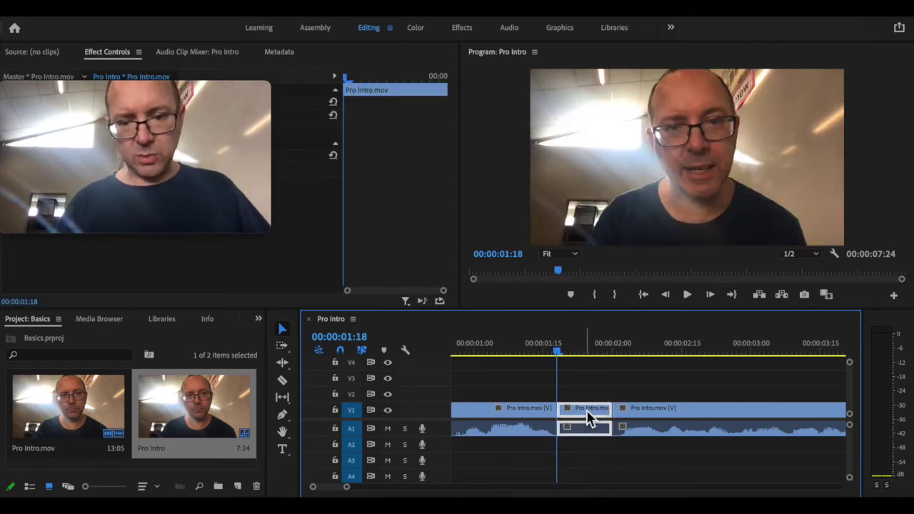
pyautogui.rightClick(586, 410)
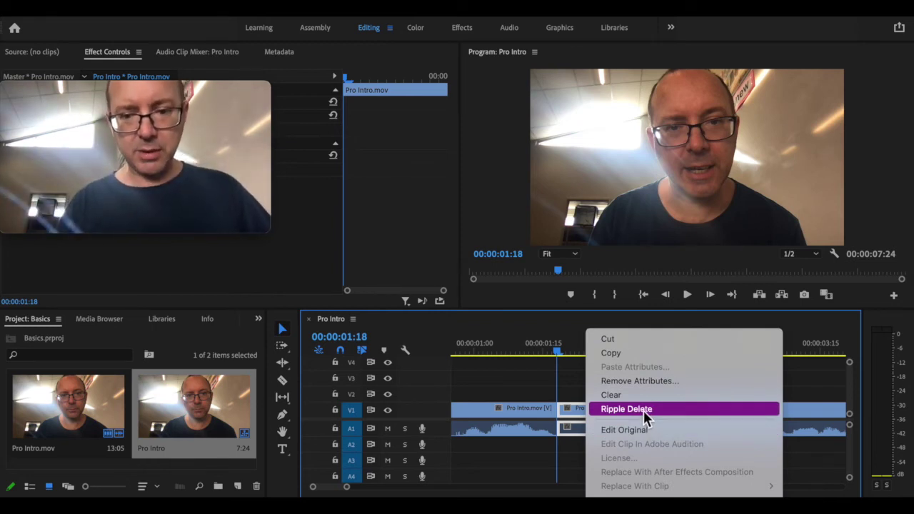
pyautogui.click(643, 409)
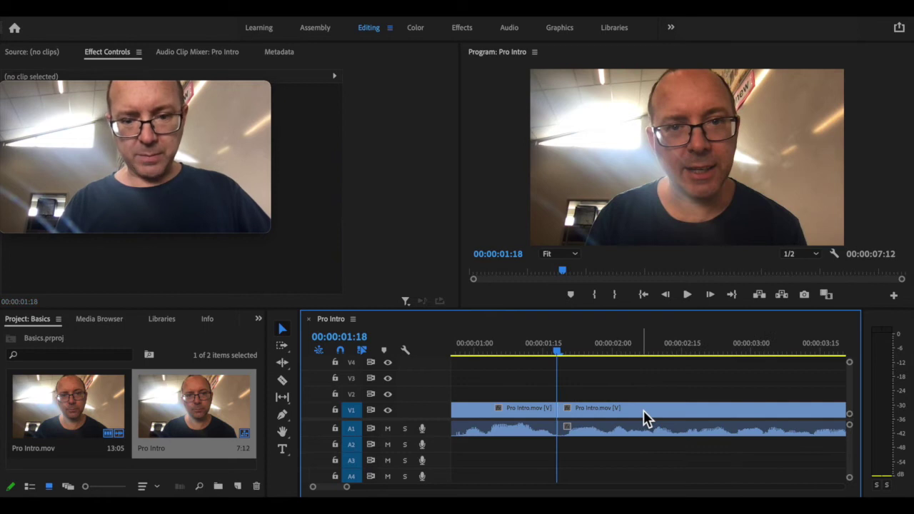
pyautogui.hotkey('ctrl', 'z')
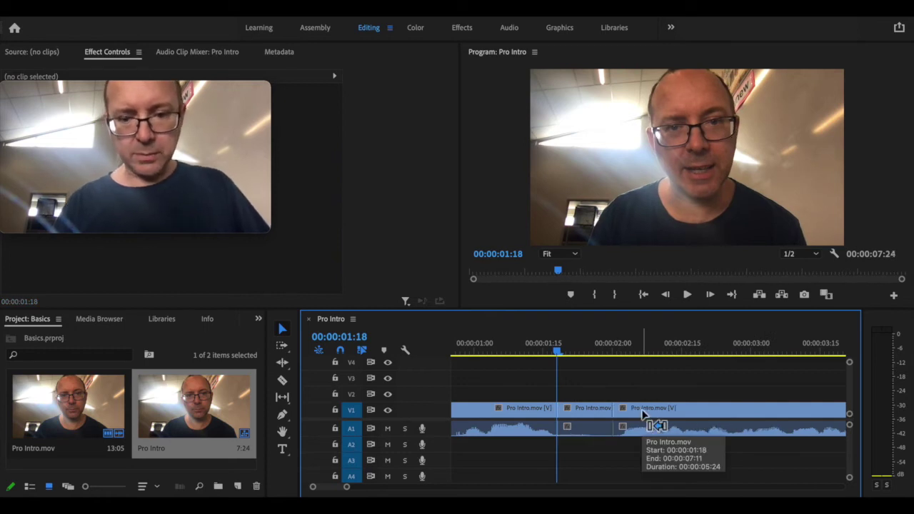
# Delete the middle piece and ripple-delete the gap, shortening the sequence to 00:00:07:12.
pyautogui.click(597, 410)
pyautogui.press('Delete')
pyautogui.click(587, 416)
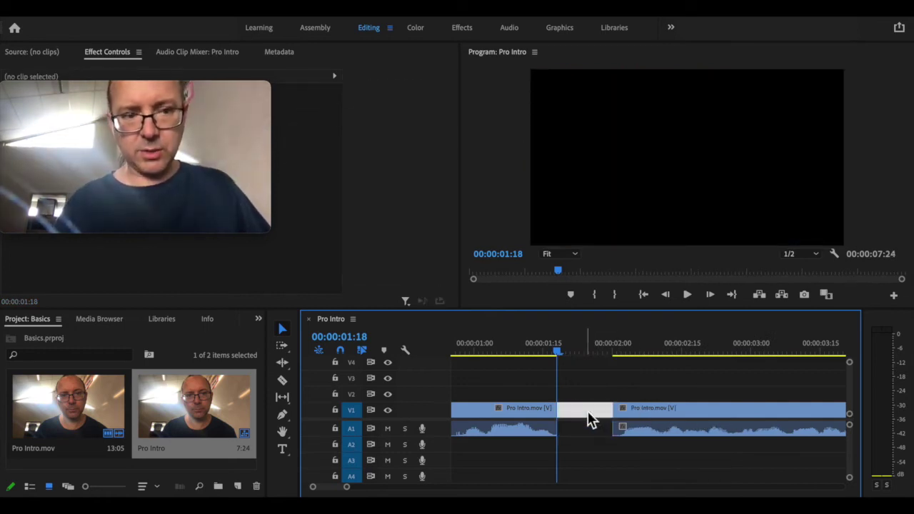
pyautogui.rightClick(588, 413)
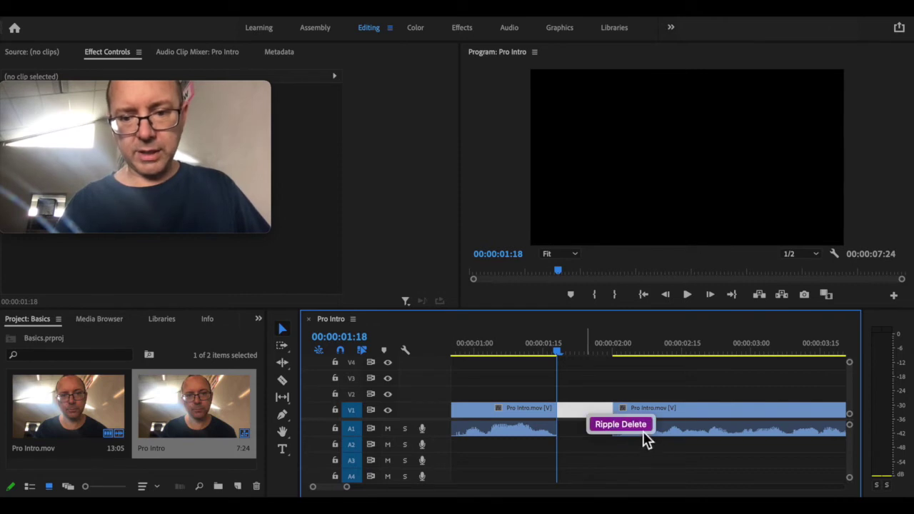
pyautogui.click(642, 431)
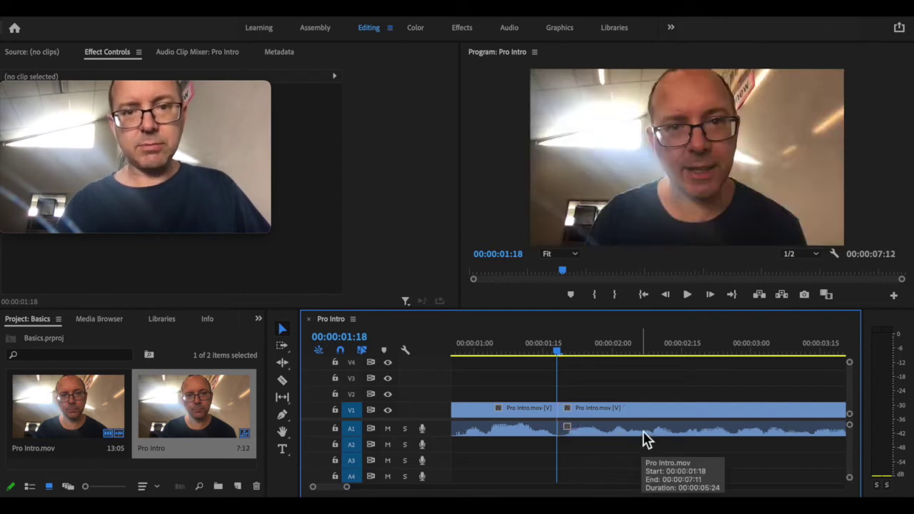
# Play back across the edit from about one second and zoom the timeline out.
pyautogui.click(482, 348)
pyautogui.press('space')
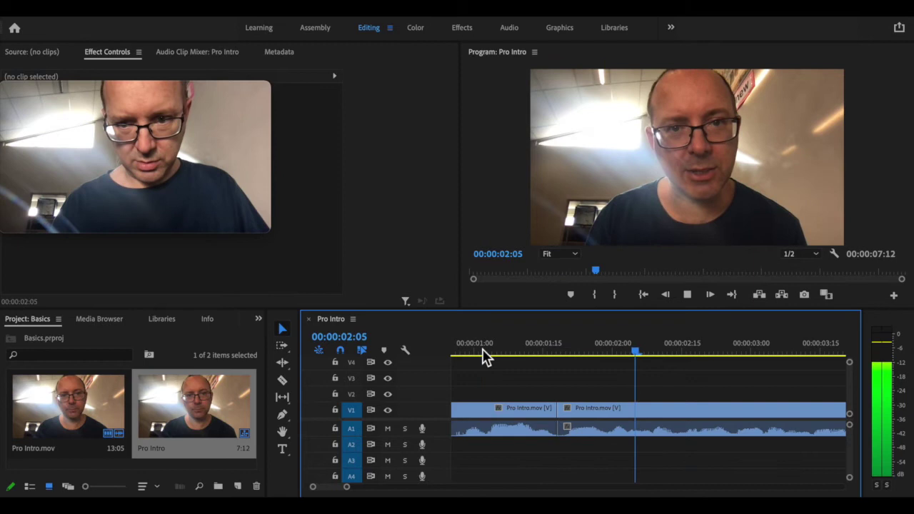
pyautogui.press('space')
pyautogui.press('-')
pyautogui.press('-')
pyautogui.press('-')
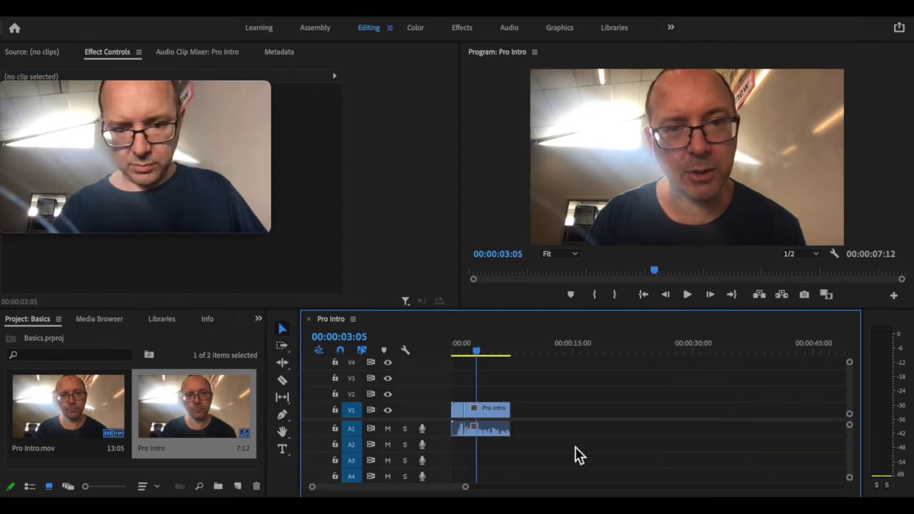
# Unlink the Pro Intro audio from its video, drag the audio aside, then undo the move.
pyautogui.click(500, 429)
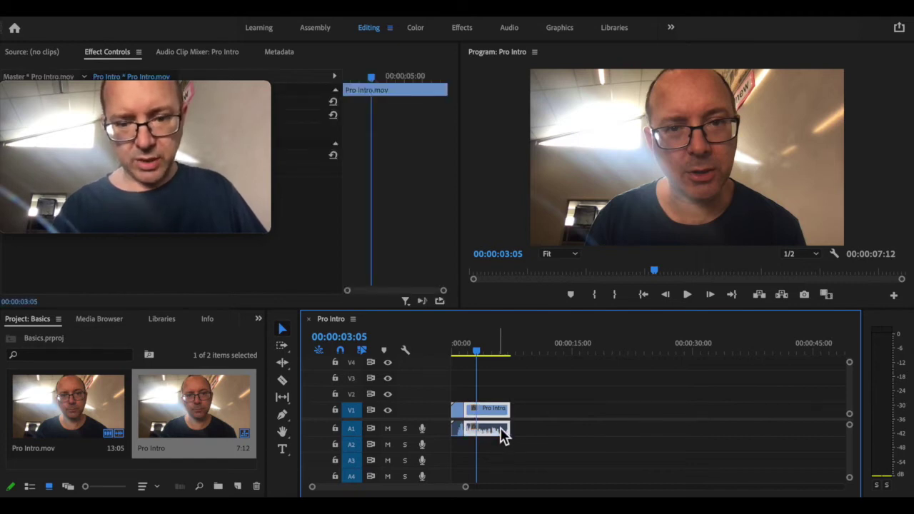
pyautogui.rightClick(500, 430)
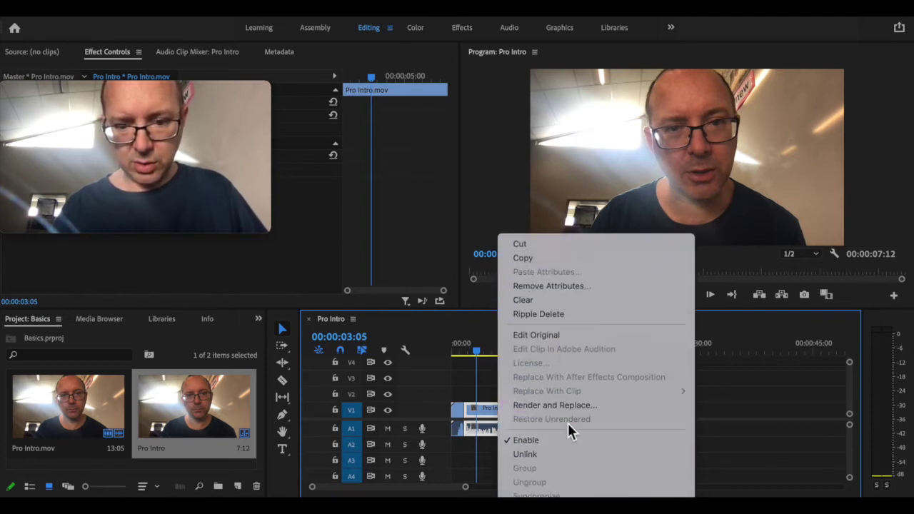
pyautogui.click(546, 461)
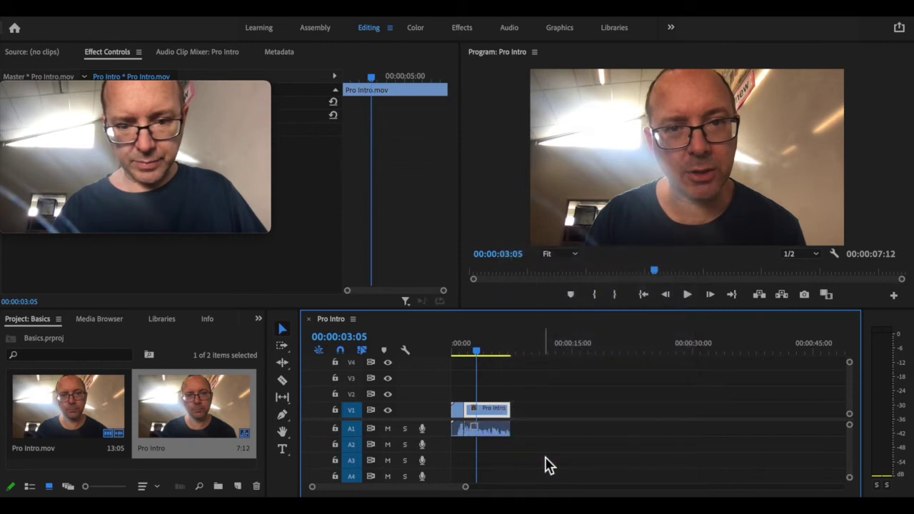
pyautogui.click(500, 425)
pyautogui.moveTo(500, 425); pyautogui.dragTo(633, 434)
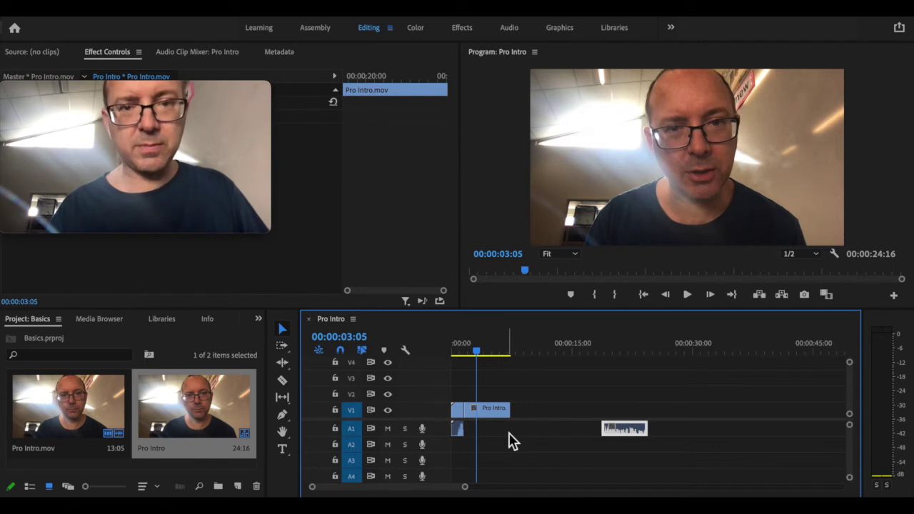
pyautogui.hotkey('ctrl', 'z')
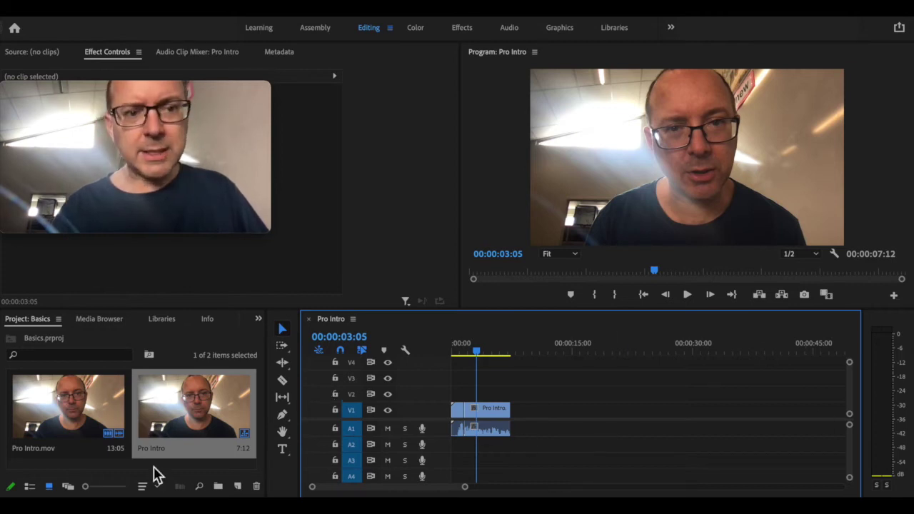
# Drag the Burp-A1 sound file from Downloads onto track A2 and minimize Finder.
pyautogui.moveTo(43, 511)
pyautogui.click(43, 491)
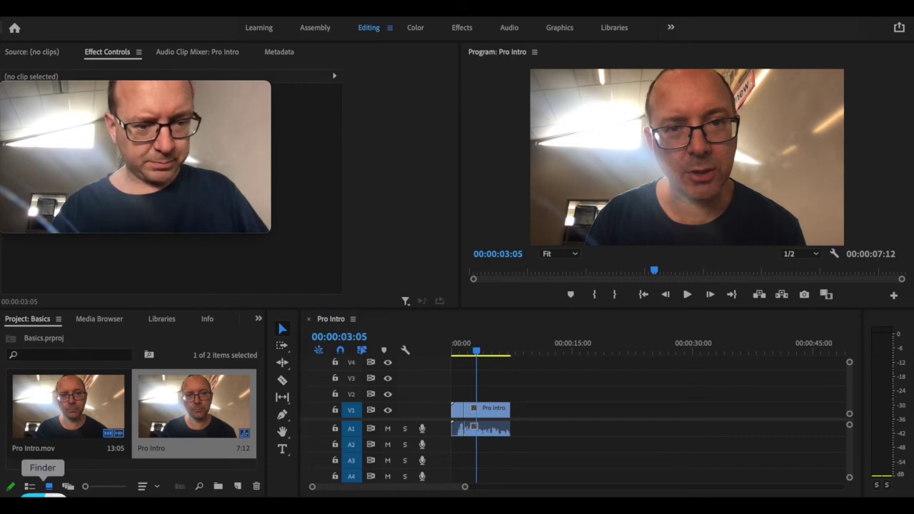
pyautogui.moveTo(891, 151); pyautogui.dragTo(530, 447)
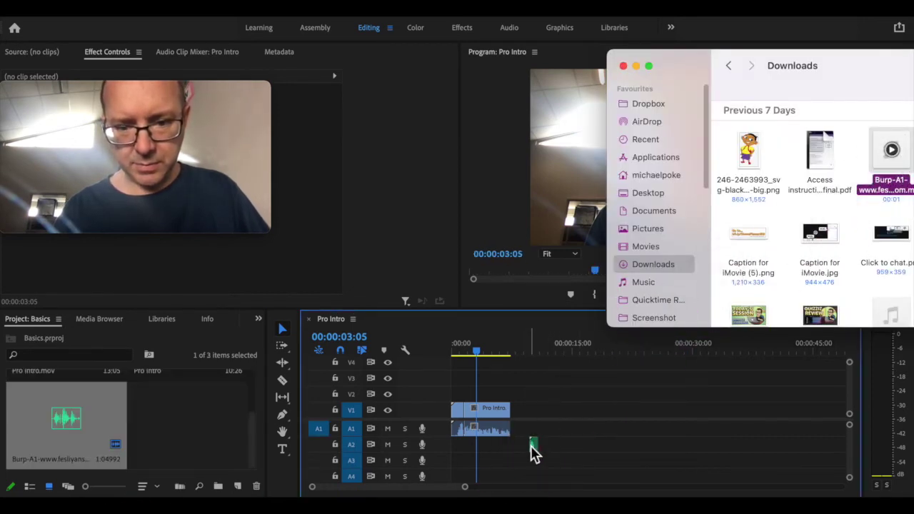
pyautogui.click(637, 65)
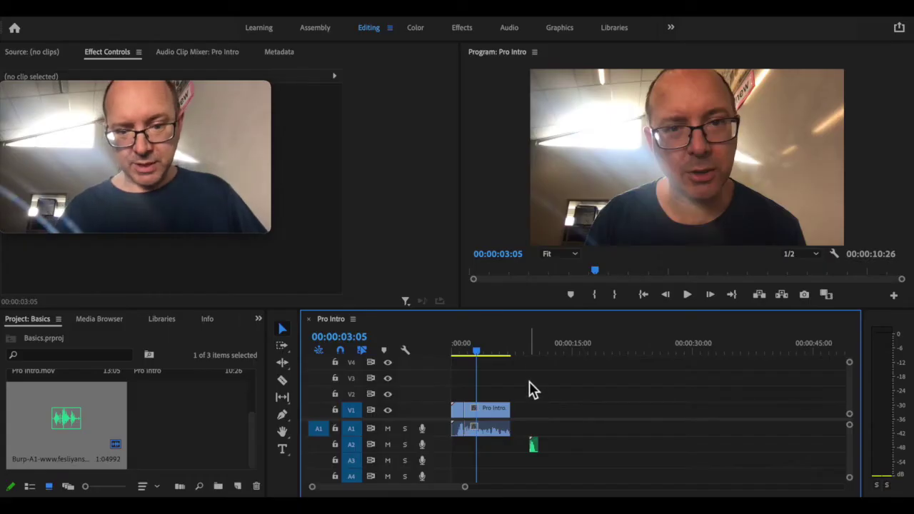
# Play the sequence from about 8 seconds, then return the playhead into the intro clip.
pyautogui.click(520, 349)
pyautogui.press('space')
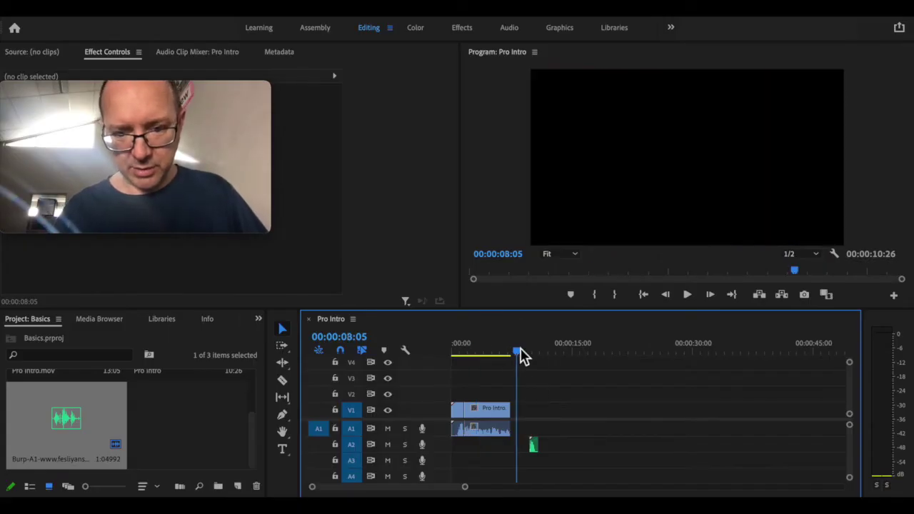
pyautogui.press('Home')
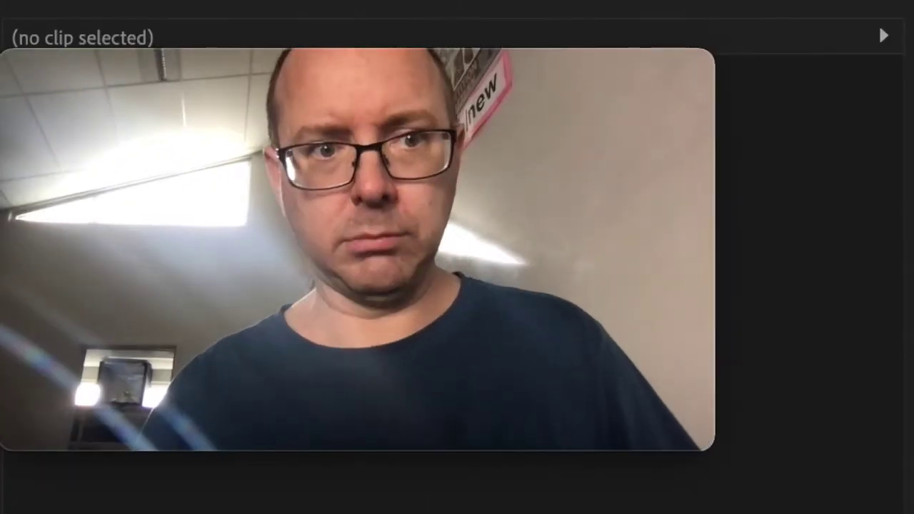
pyautogui.press('space')
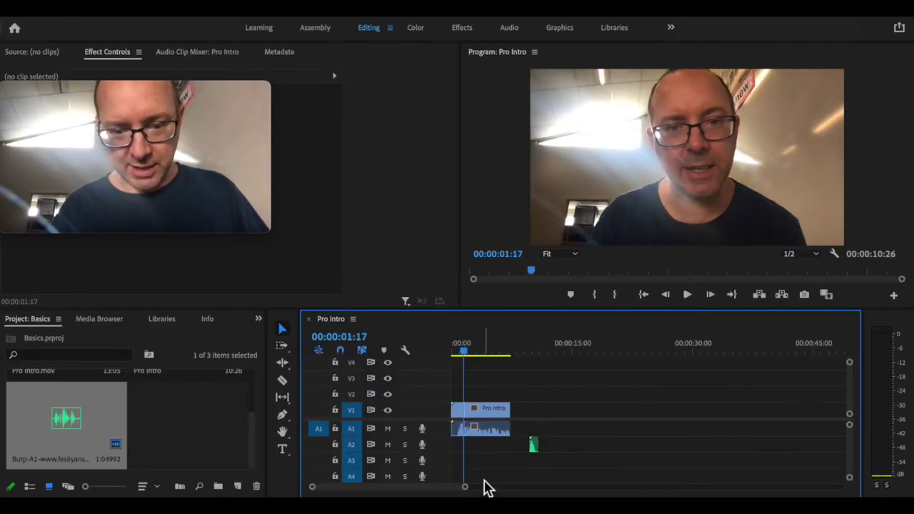
pyautogui.moveTo(467, 491); pyautogui.dragTo(427, 494)
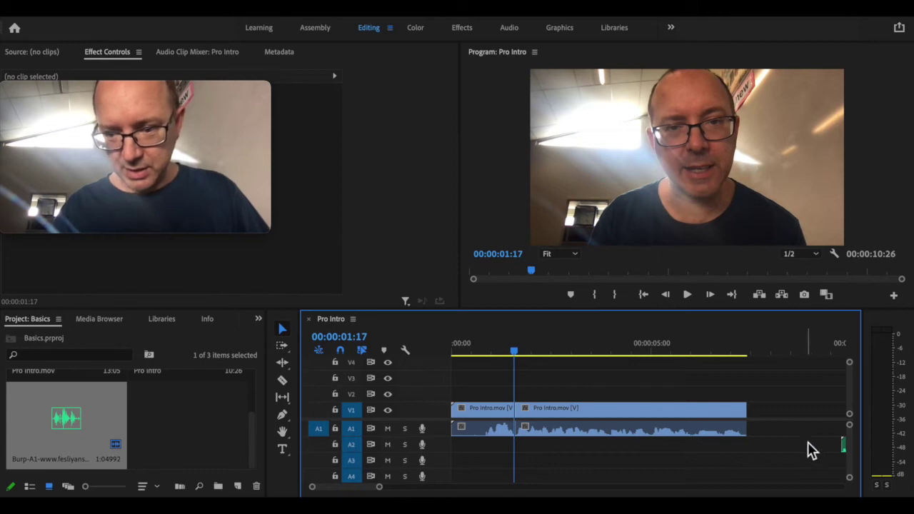
# Slide the Burp clip left on A2 to about 00:00:01:05 and play the intro with it.
pyautogui.press('\\')
pyautogui.moveTo(795, 438); pyautogui.dragTo(500, 448)
pyautogui.press('\\')
pyautogui.moveTo(568, 443); pyautogui.dragTo(523, 444)
pyautogui.moveTo(514, 353); pyautogui.dragTo(487, 361)
pyautogui.press('space')
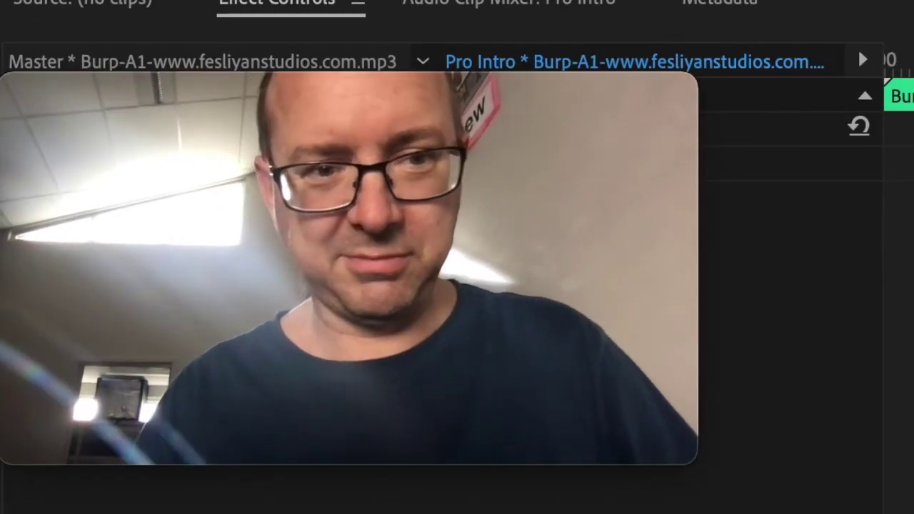
pyautogui.press('space')
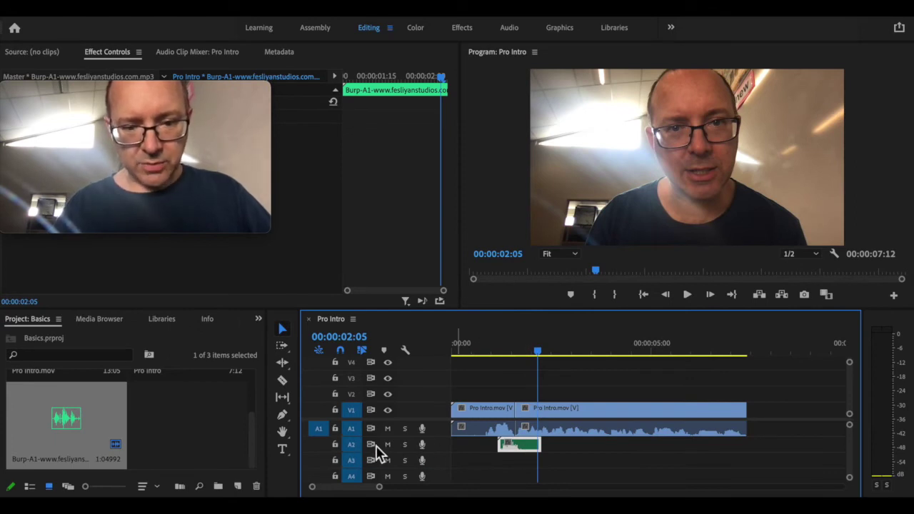
pyautogui.click(471, 444)
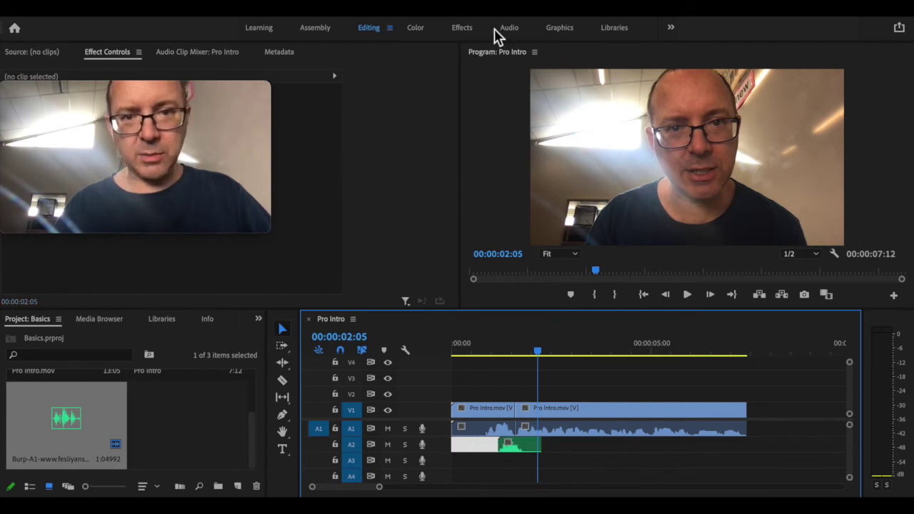
# Switch to the Audio workspace and dip the A2 clip level to -6.7 dB, then back near 0 dB.
pyautogui.click(511, 32)
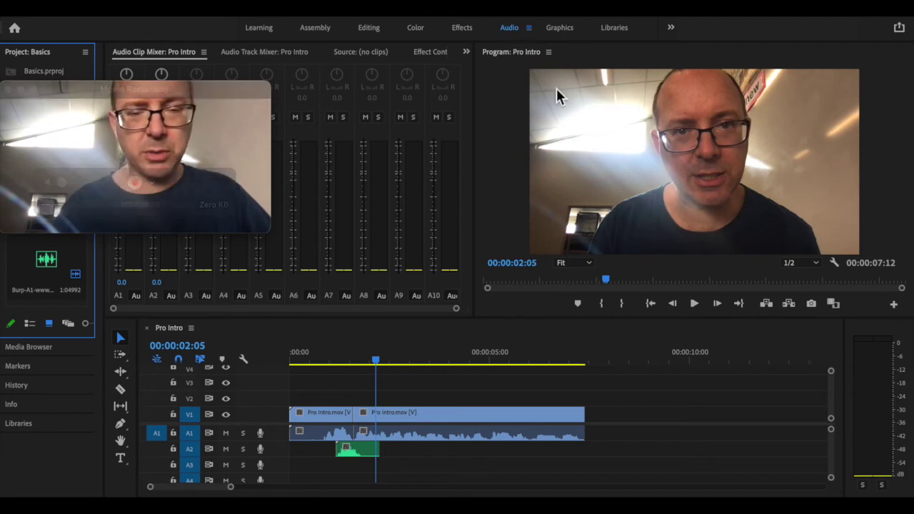
pyautogui.moveTo(245, 94); pyautogui.dragTo(872, 354)
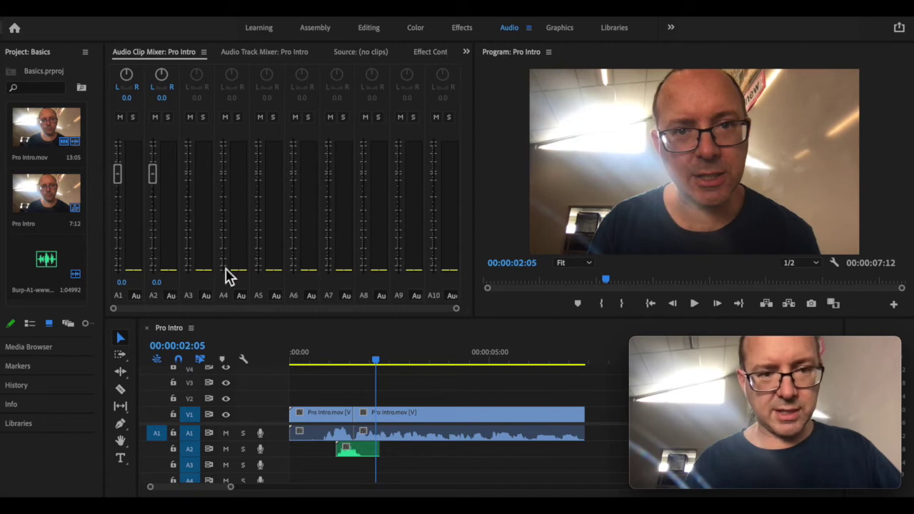
pyautogui.click(154, 183)
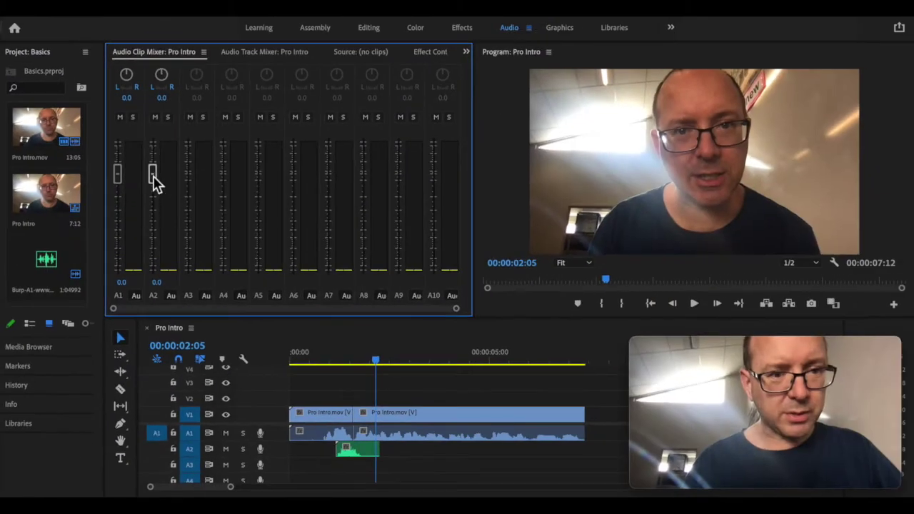
pyautogui.moveTo(150, 172); pyautogui.dragTo(152, 212)
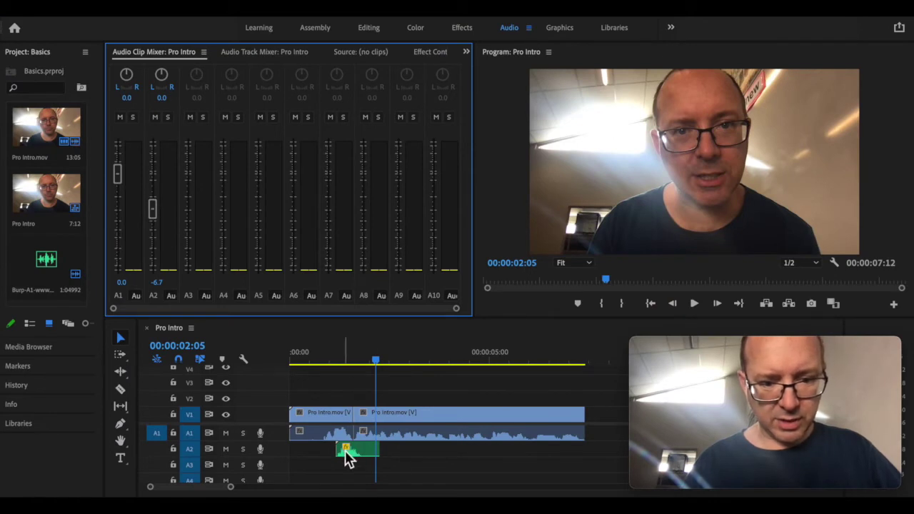
pyautogui.moveTo(152, 208); pyautogui.dragTo(157, 179)
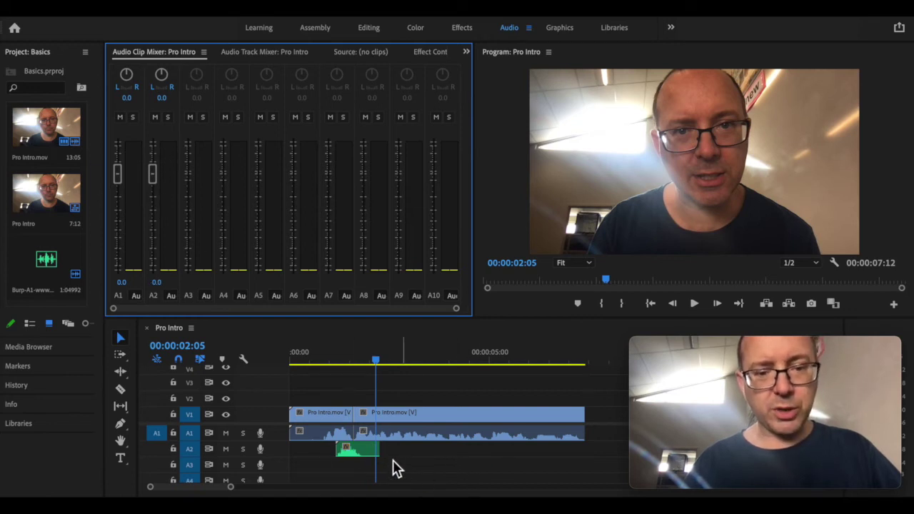
# Boost the A2 burp clip's gain using Audio Gain's Adjust Gain by option set to 3 dB.
pyautogui.click(364, 450)
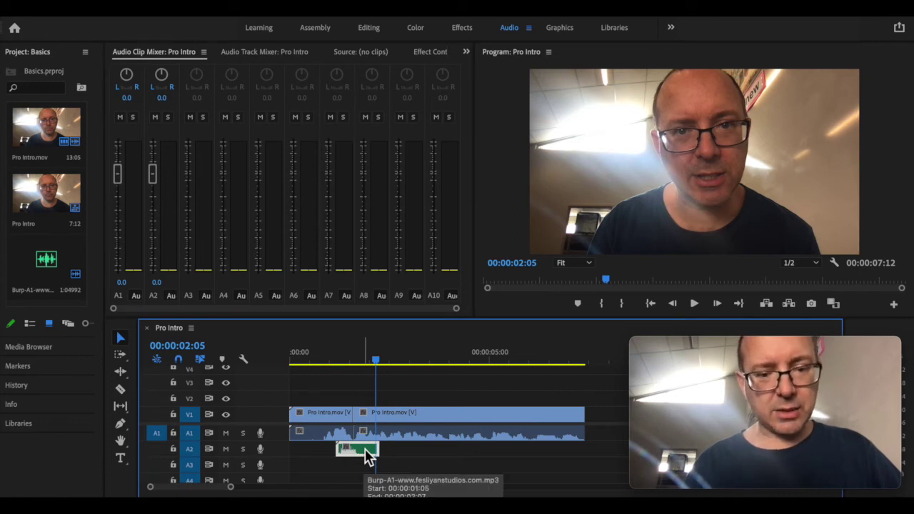
pyautogui.rightClick(364, 450)
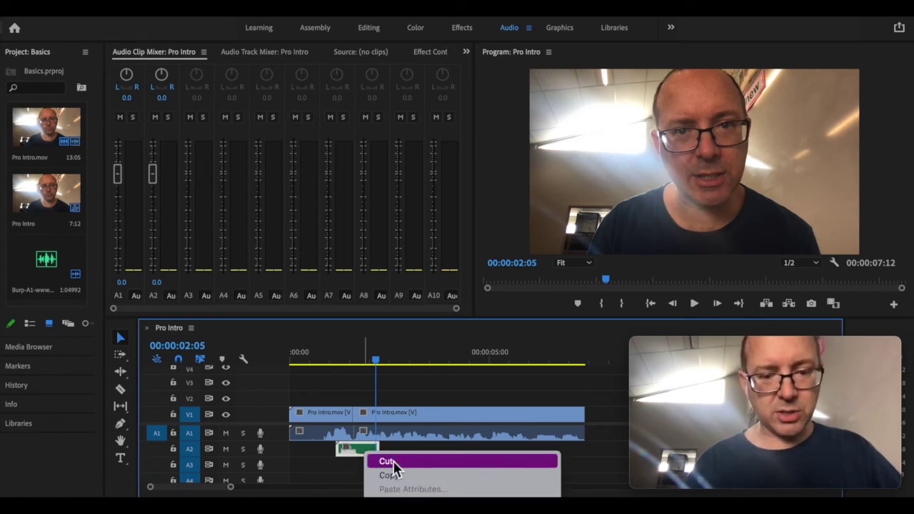
pyautogui.scroll(-1, 416, 484)
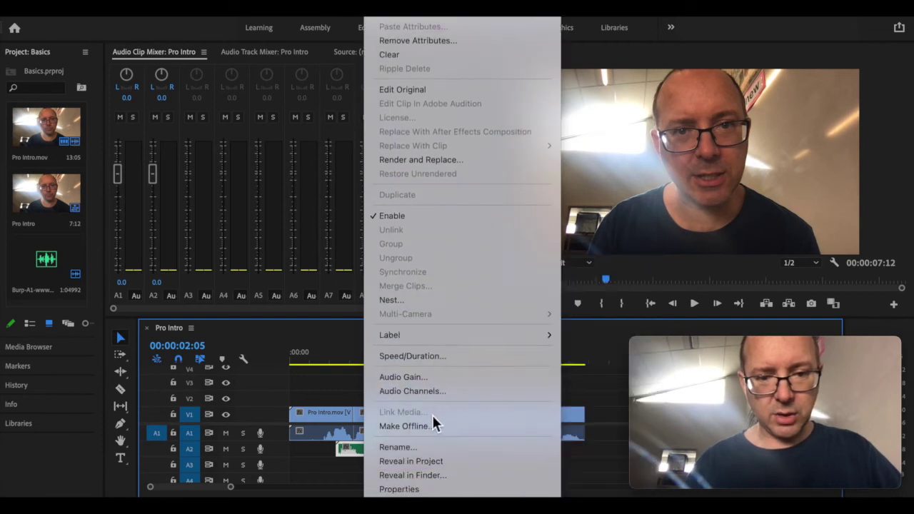
pyautogui.click(435, 378)
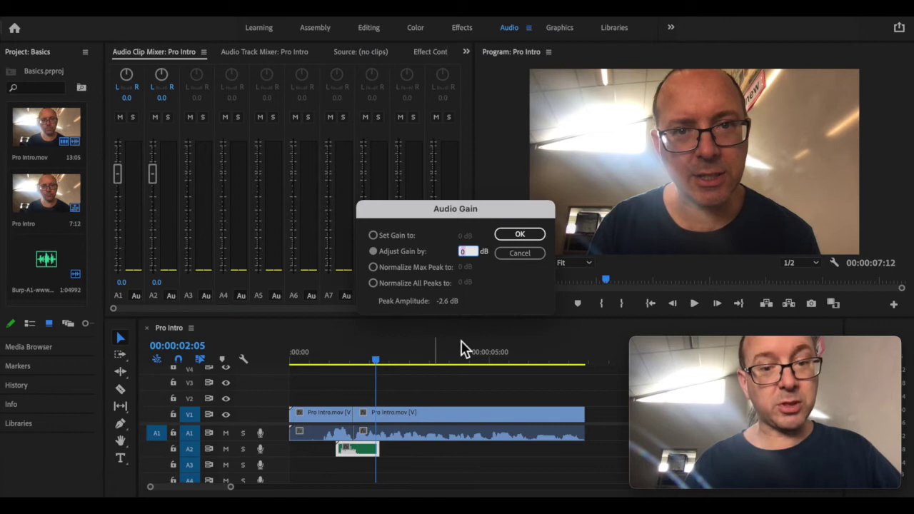
pyautogui.click(469, 252)
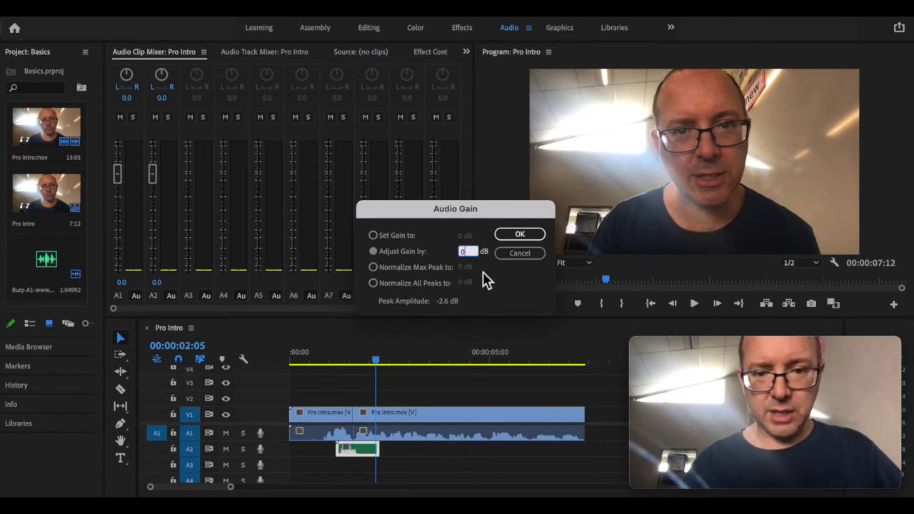
pyautogui.moveTo(466, 258); pyautogui.dragTo(441, 265)
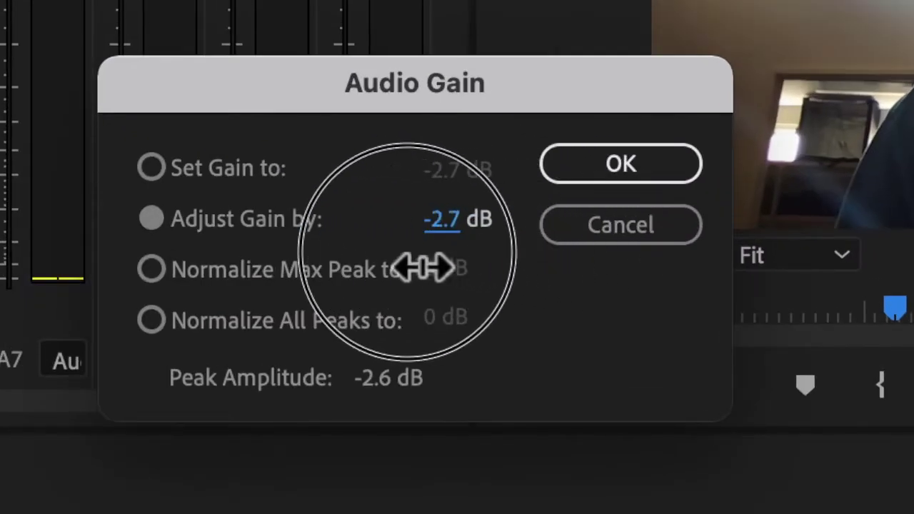
pyautogui.moveTo(368, 265); pyautogui.dragTo(571, 286)
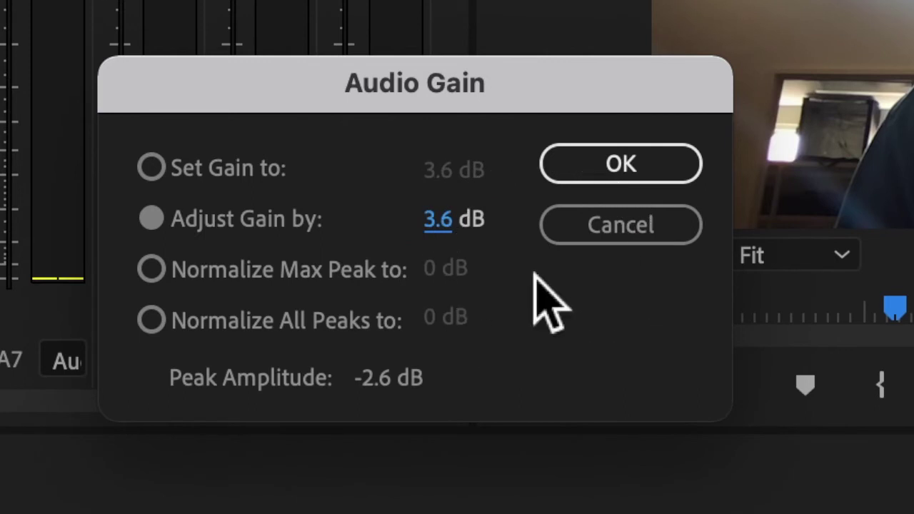
pyautogui.moveTo(472, 236); pyautogui.dragTo(457, 242)
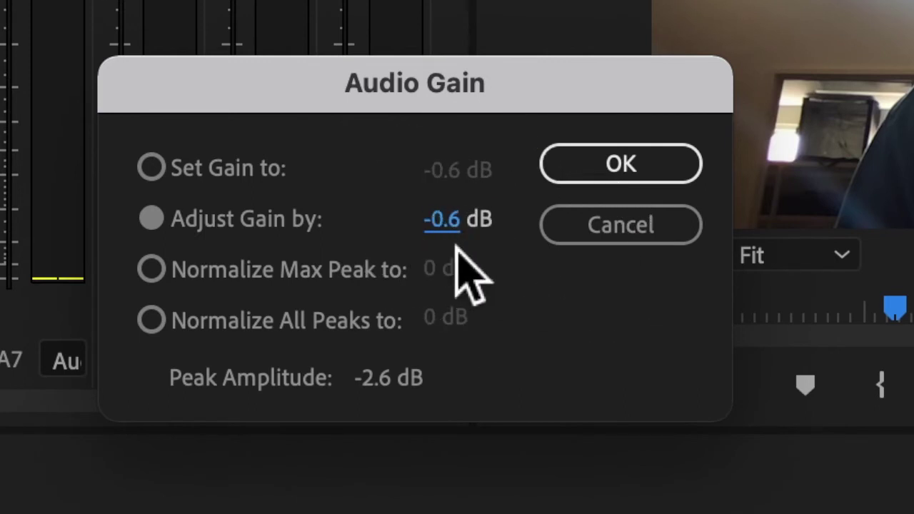
pyautogui.click(180, 159)
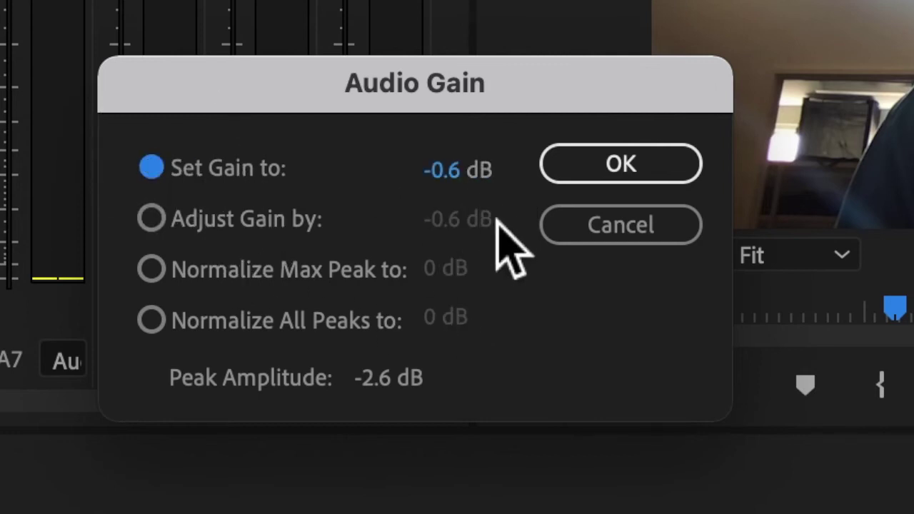
pyautogui.click(205, 221)
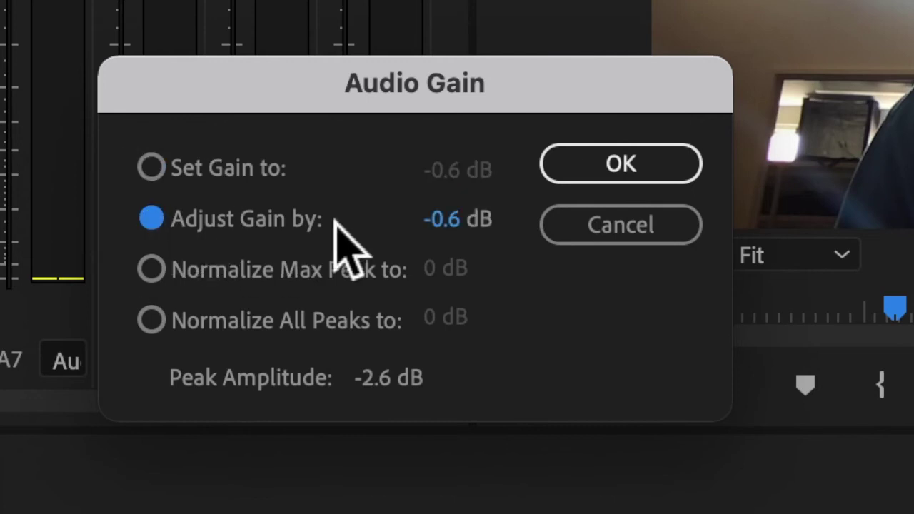
pyautogui.moveTo(484, 245); pyautogui.dragTo(559, 240)
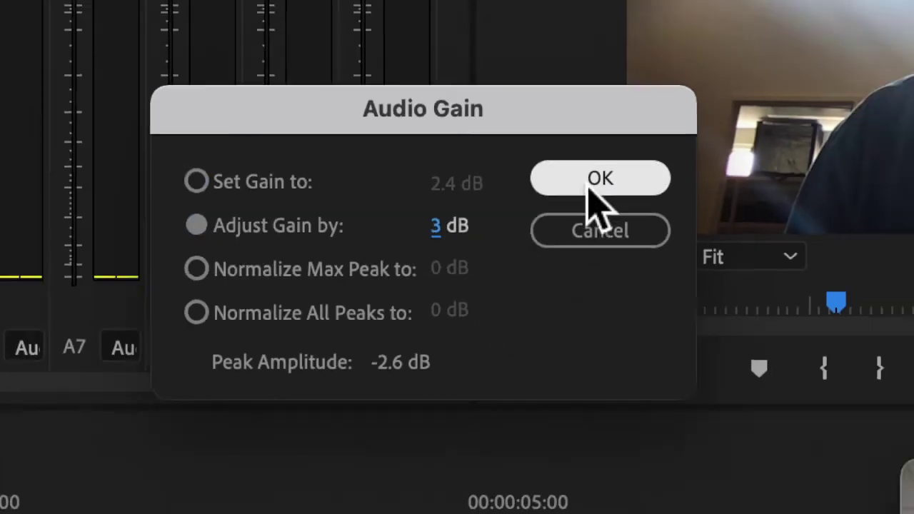
pyautogui.click(614, 168)
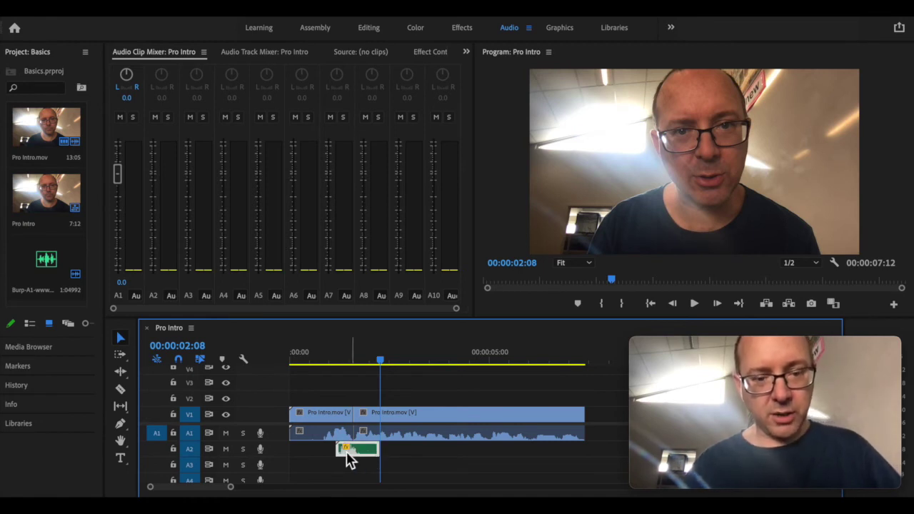
# Stretch the A2 burp clip to 00:00:02:19 (41.77% speed), keeping pitch, and play it back.
pyautogui.rightClick(364, 450)
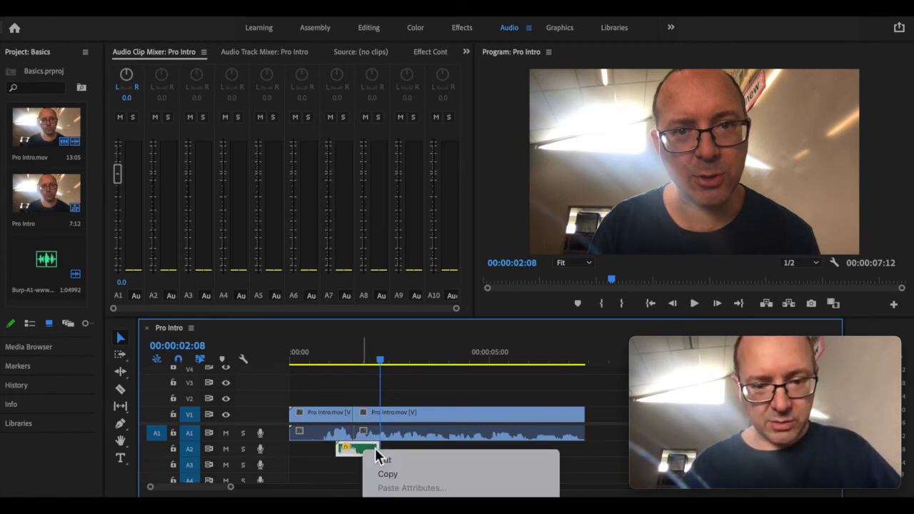
pyautogui.scroll(-3, 412, 483)
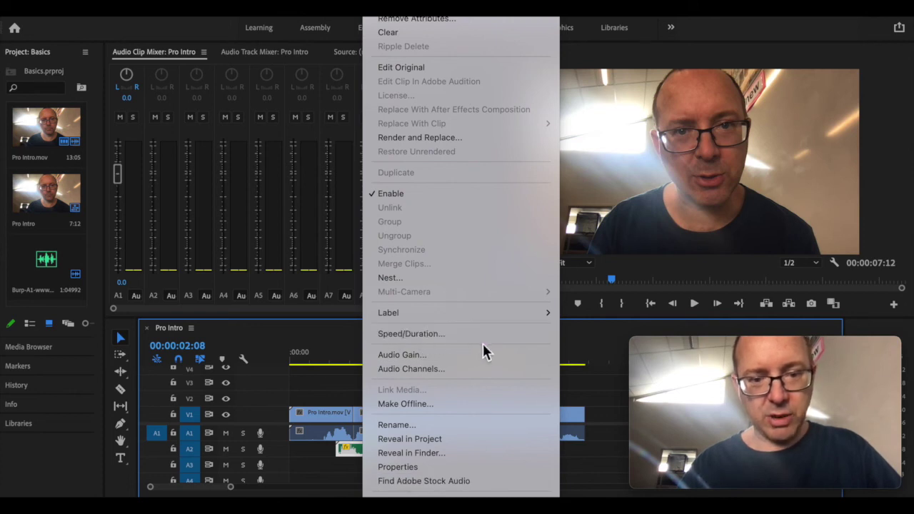
pyautogui.click(437, 334)
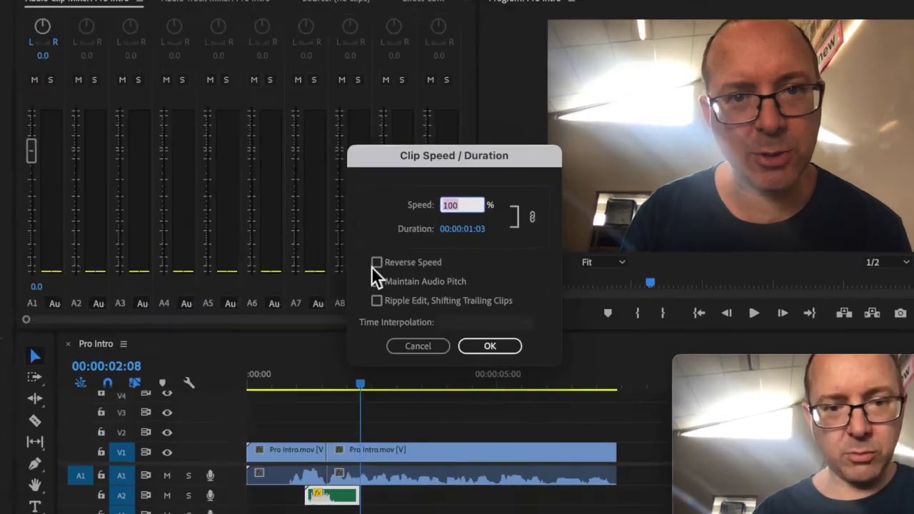
pyautogui.click(394, 263)
pyautogui.click(394, 263)
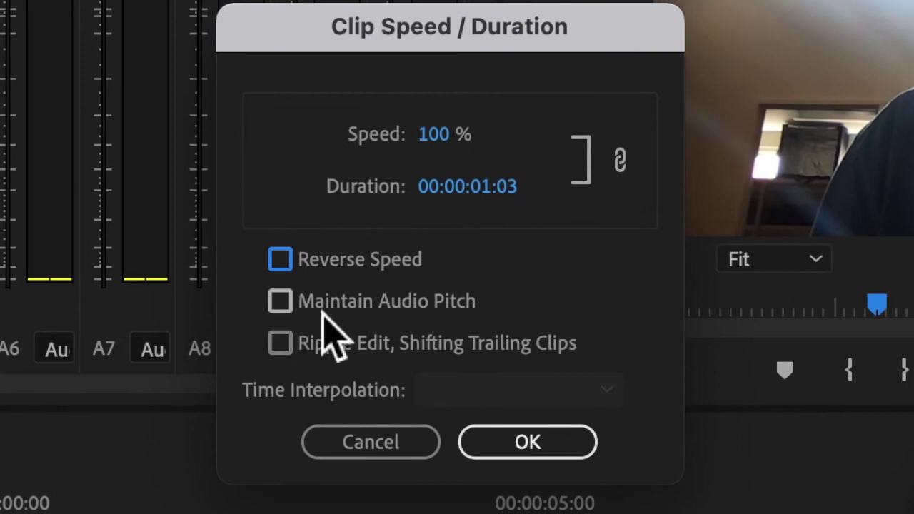
pyautogui.click(288, 300)
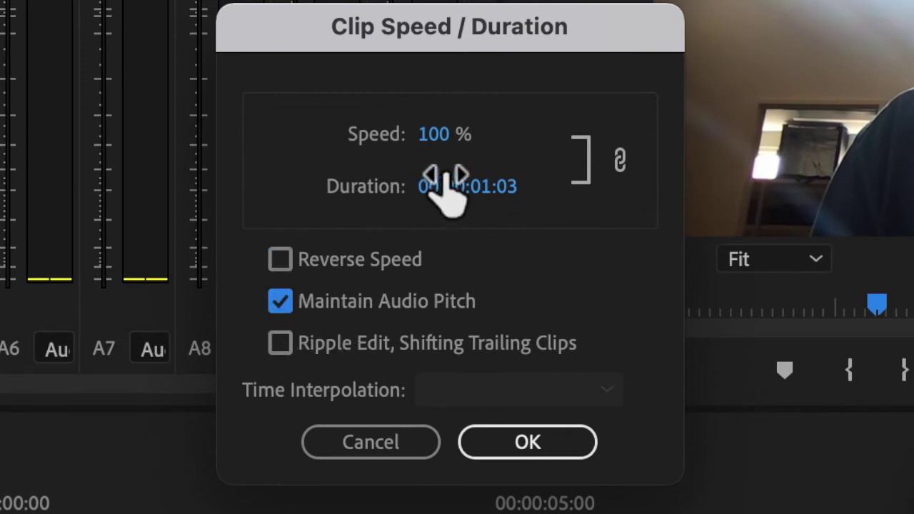
pyautogui.click(496, 212)
pyautogui.moveTo(497, 213); pyautogui.dragTo(603, 235)
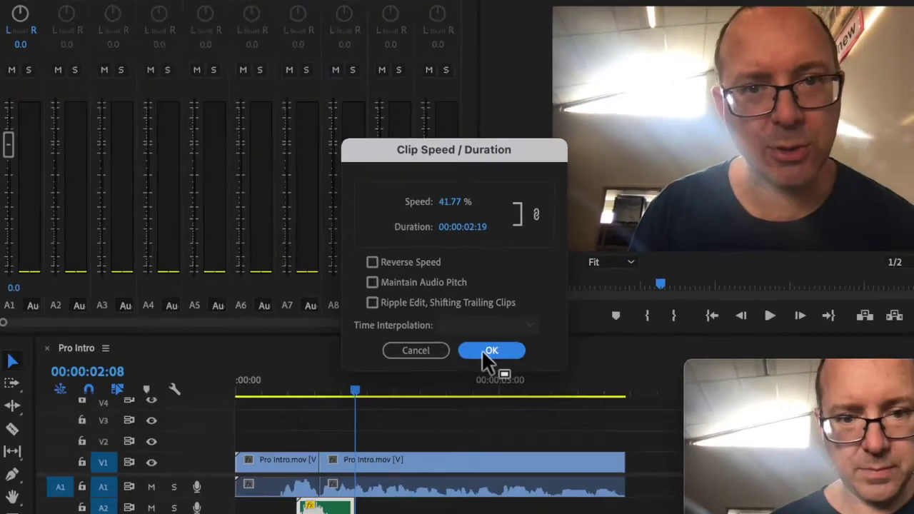
pyautogui.click(514, 444)
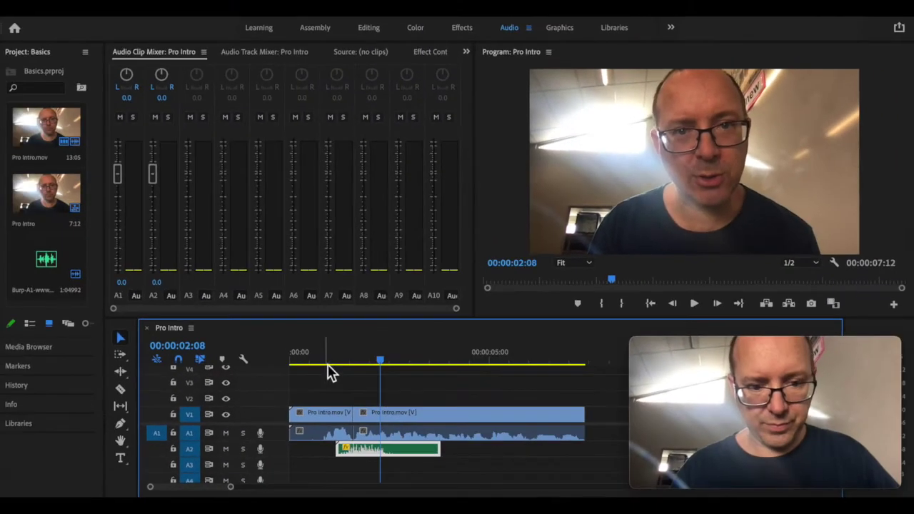
pyautogui.click(326, 362)
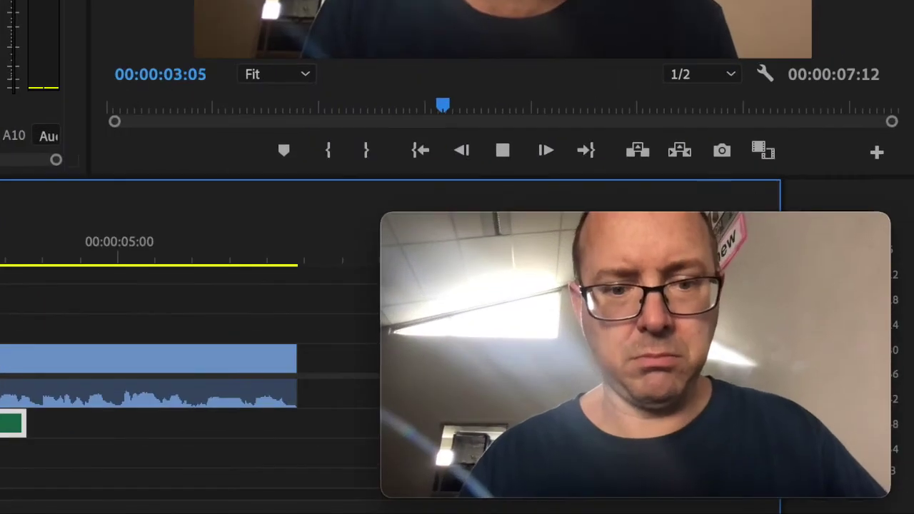
pyautogui.press('space')
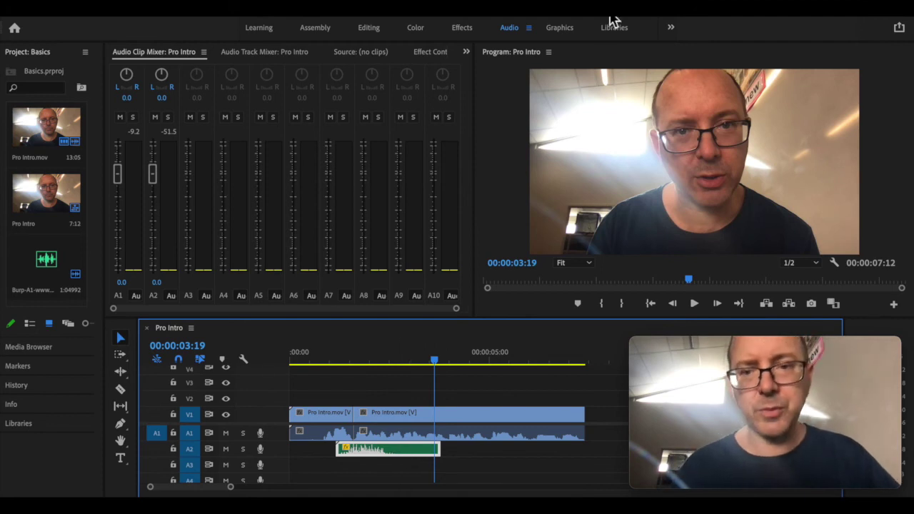
# Switch to the Effects workspace and expand Audio Transitions > Crossfade in the Effects panel.
pyautogui.click(374, 31)
pyautogui.click(458, 25)
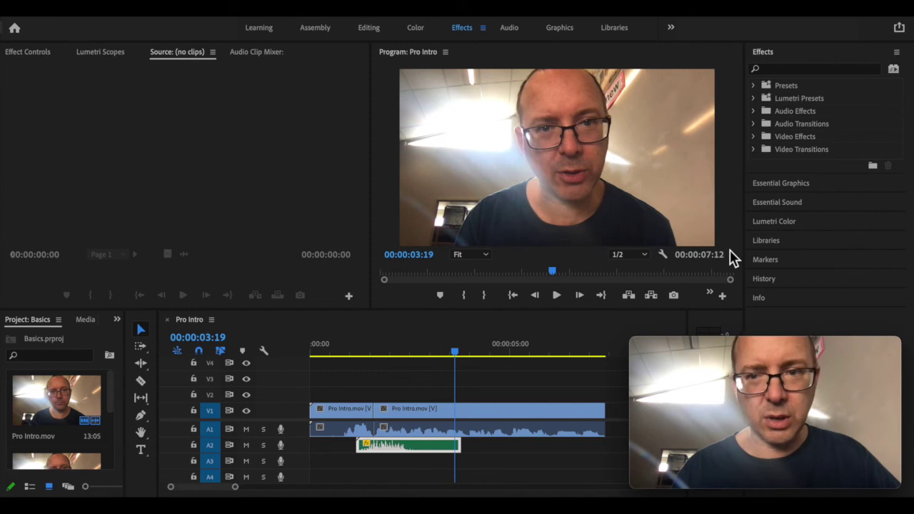
pyautogui.click(757, 112)
pyautogui.click(773, 115)
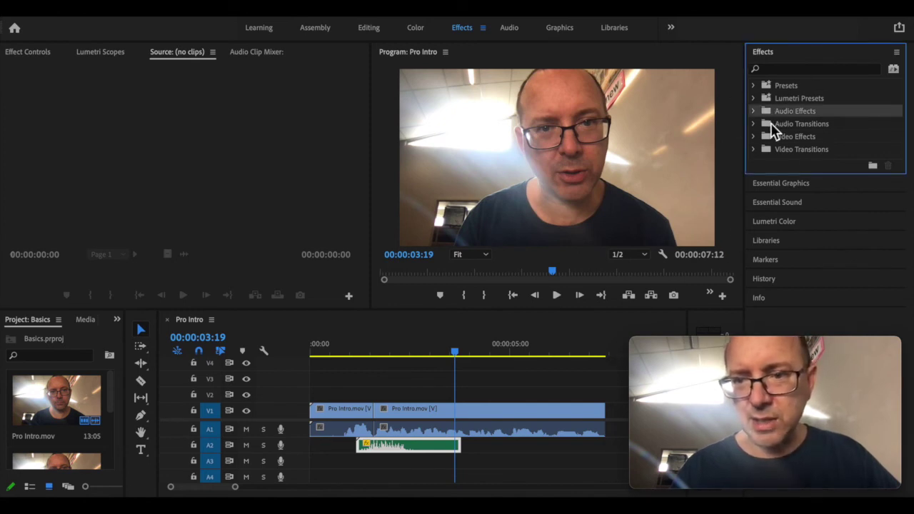
pyautogui.click(770, 125)
pyautogui.click(773, 138)
pyautogui.click(768, 150)
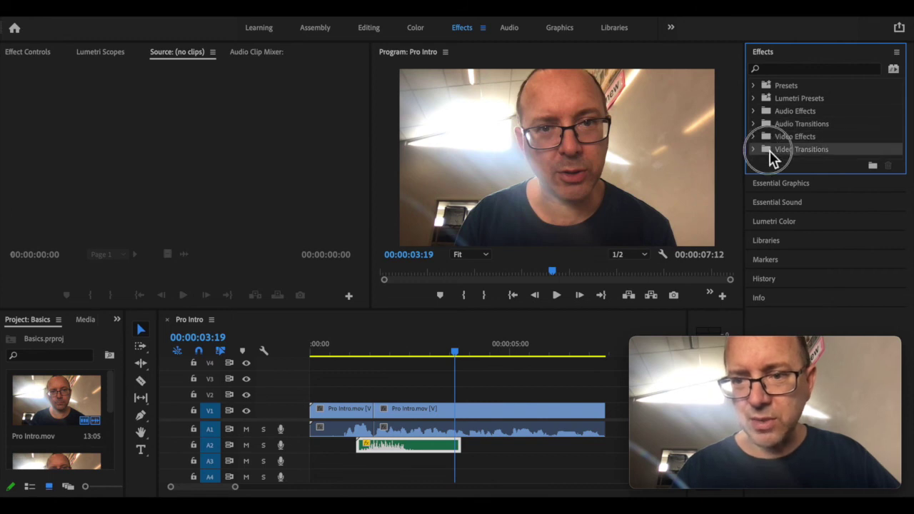
pyautogui.click(754, 124)
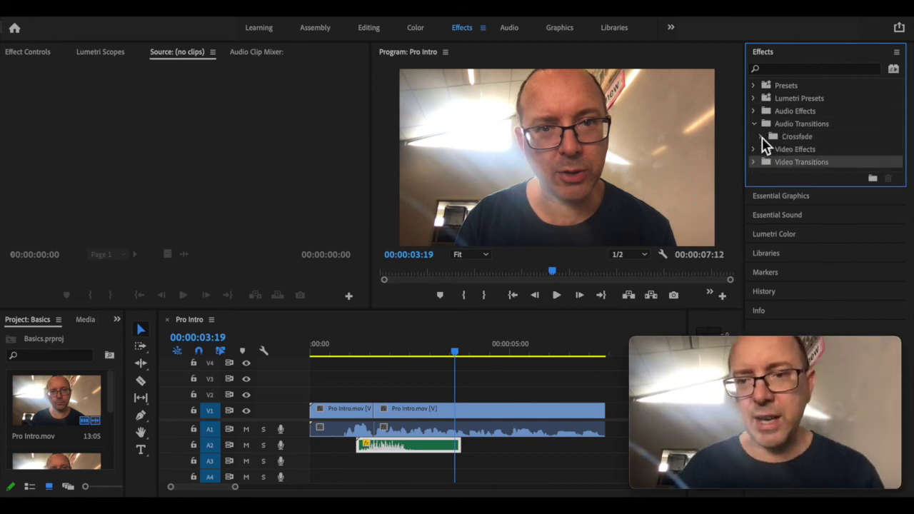
pyautogui.click(761, 136)
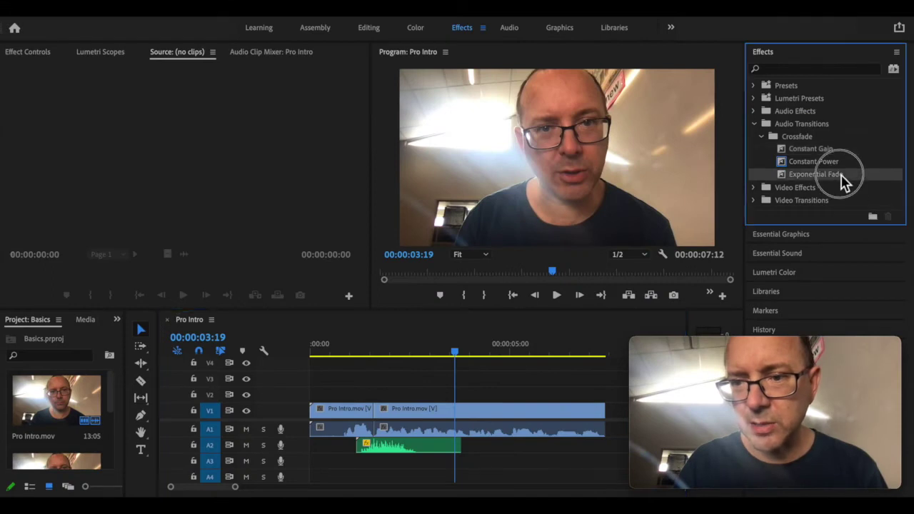
# Apply Exponential Fade to the end of A1, preview it, and shorten it to 00:00:05:19–00:00:07:11.
pyautogui.moveTo(842, 177); pyautogui.dragTo(491, 432)
pyautogui.click(578, 431)
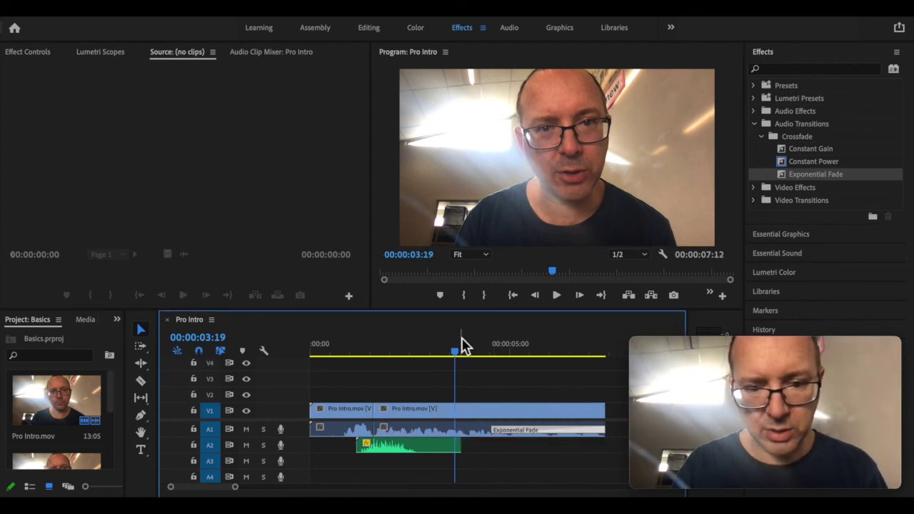
pyautogui.press('space')
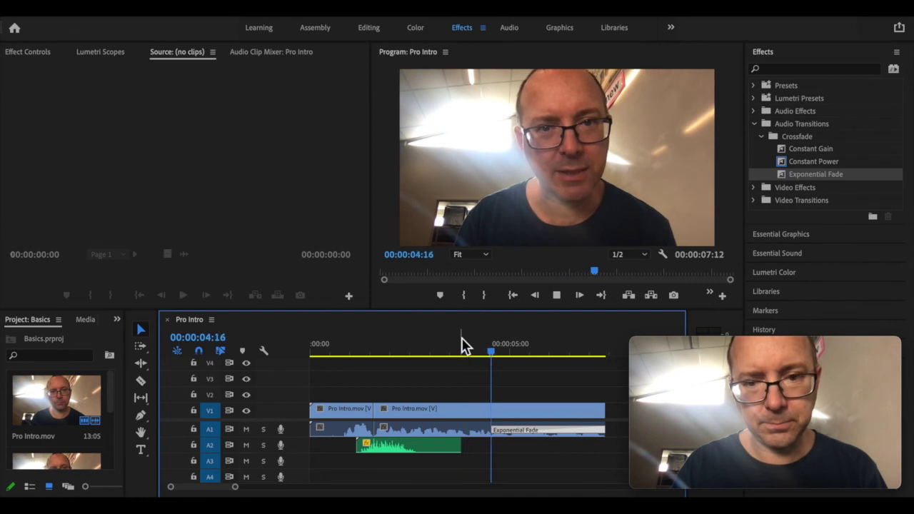
pyautogui.click(598, 346)
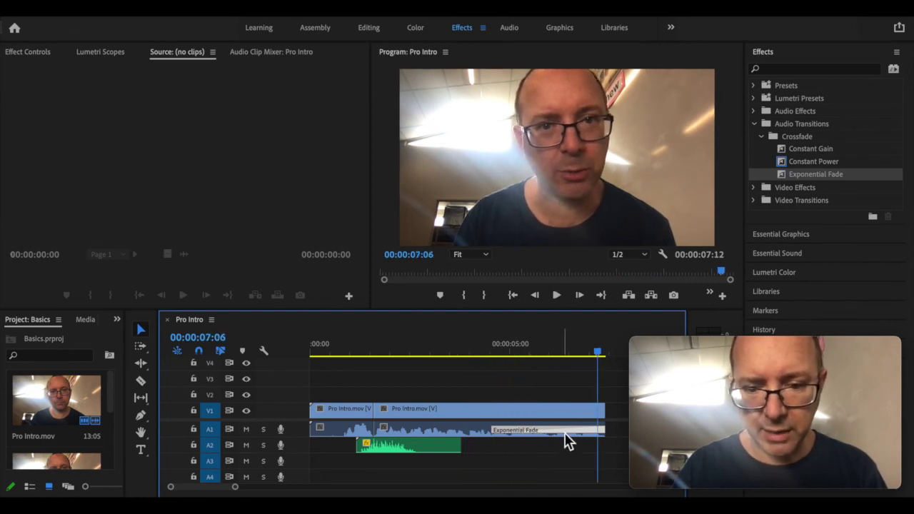
pyautogui.moveTo(567, 441); pyautogui.dragTo(584, 436)
pyautogui.click(584, 435)
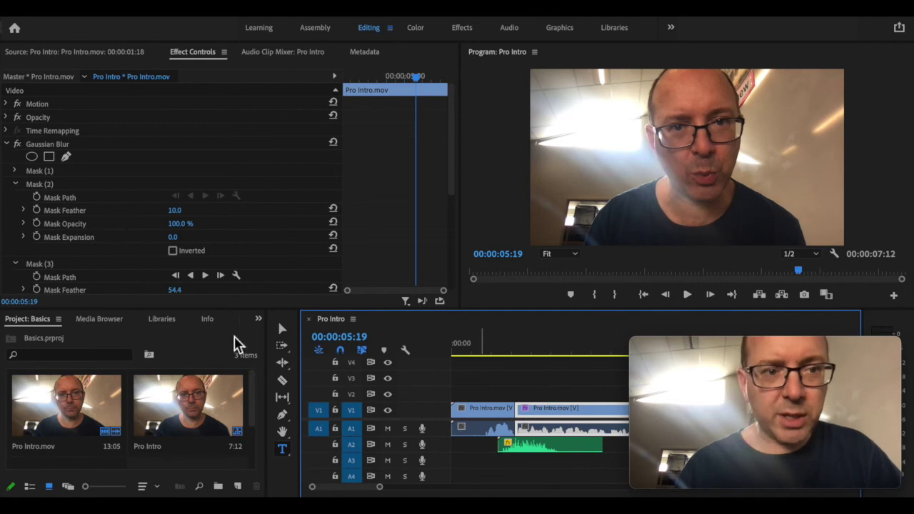
# Export the Pro Intro sequence through Export Media as H.264 to Pro Intro.mp4.
pyautogui.click(84, 16)
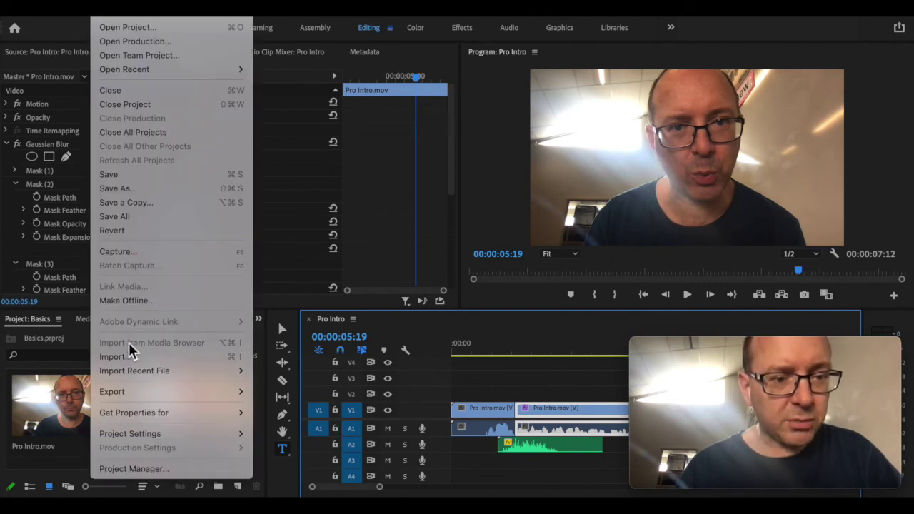
pyautogui.moveTo(137, 392)
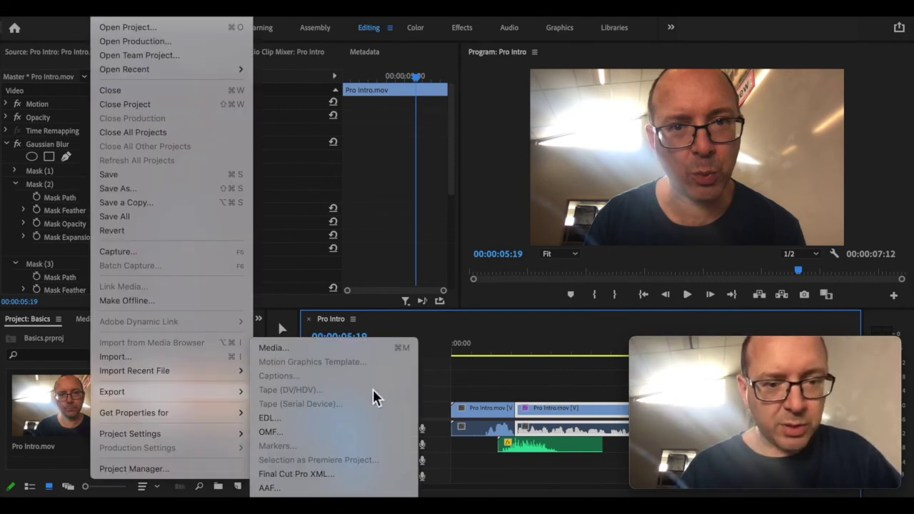
pyautogui.click(310, 347)
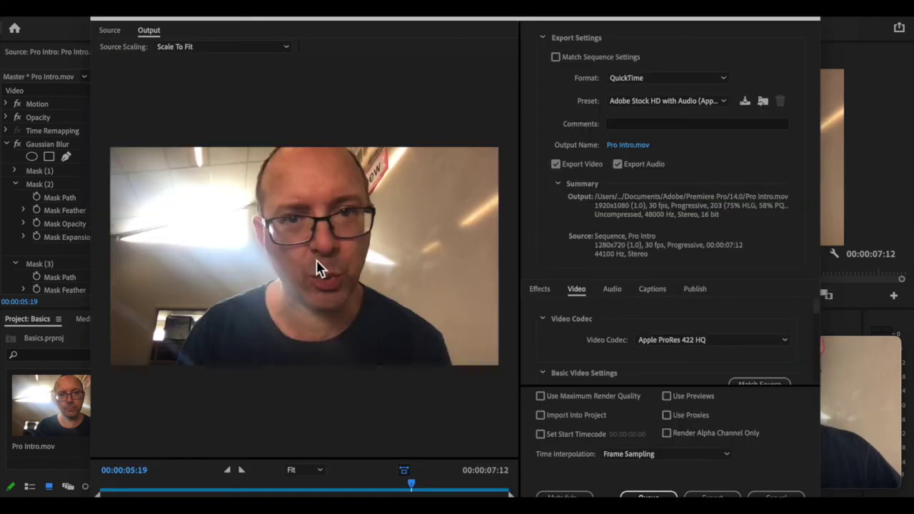
pyautogui.click(721, 80)
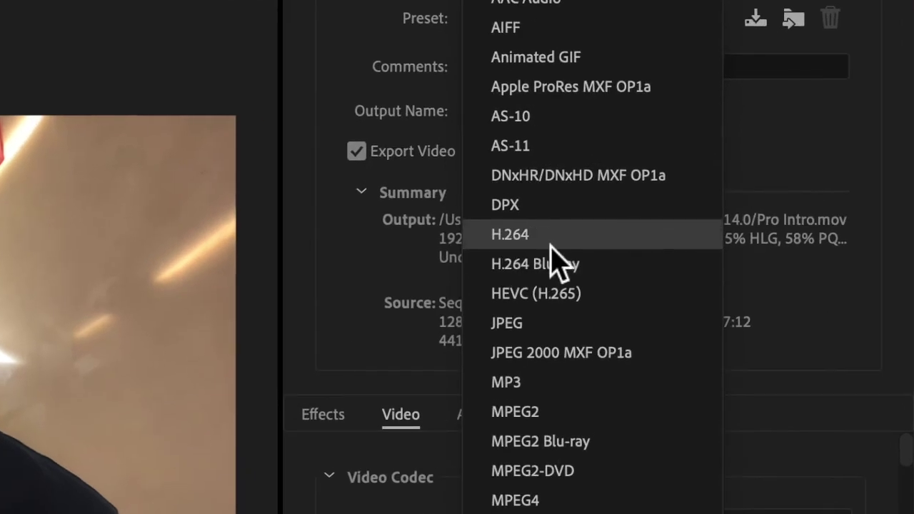
pyautogui.click(553, 241)
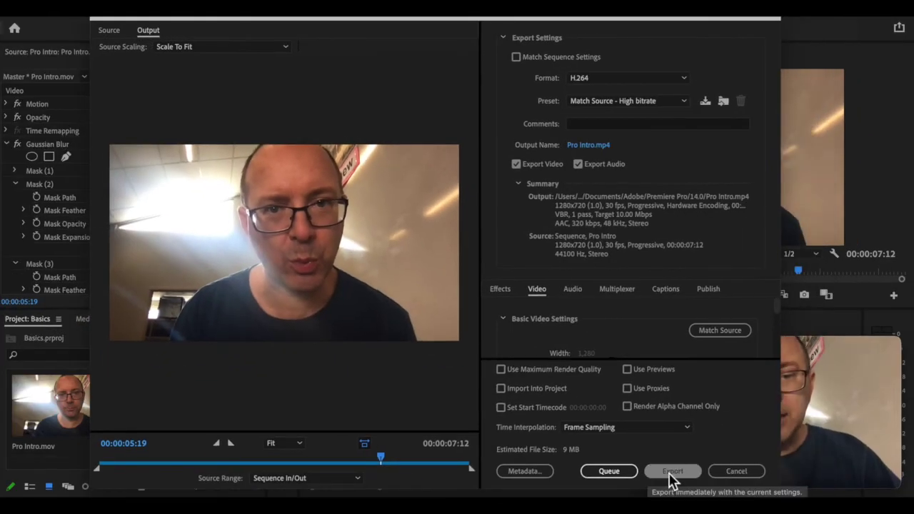
pyautogui.click(678, 473)
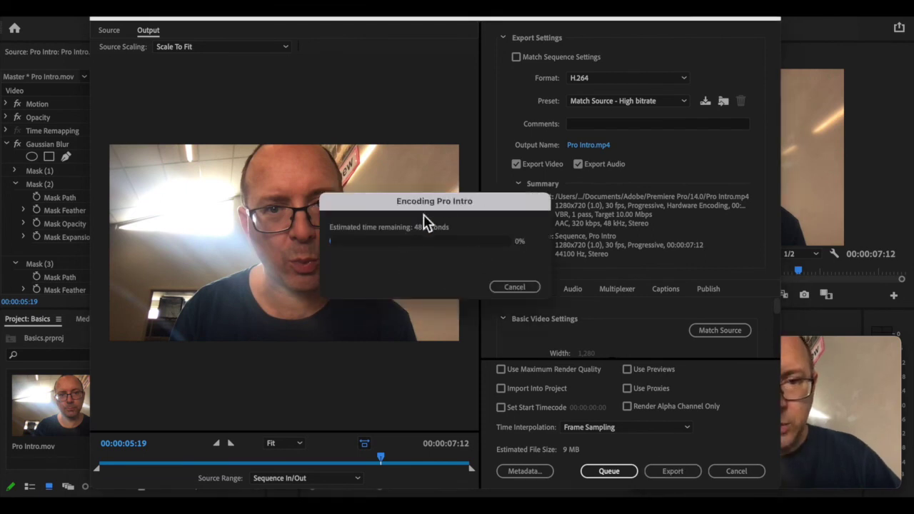